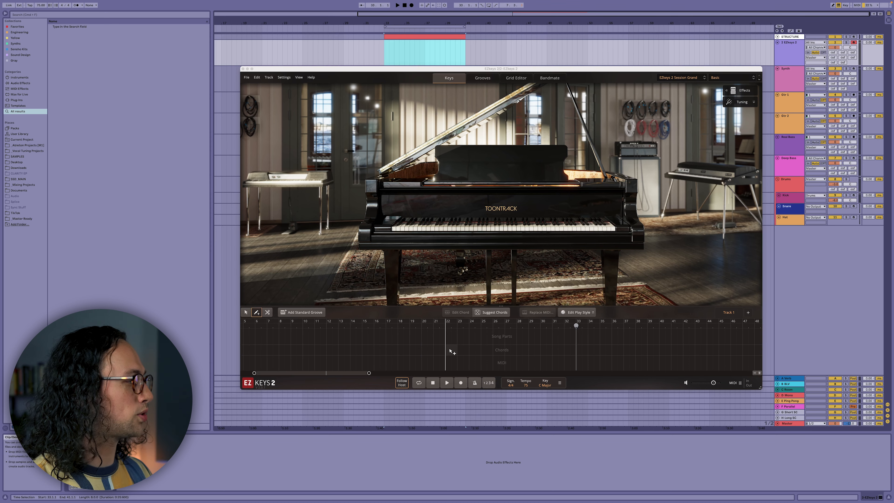
Draw a four-bar song part starting at bar 33 and set its type to Chorus.
scroll(451, 352, right, 5)
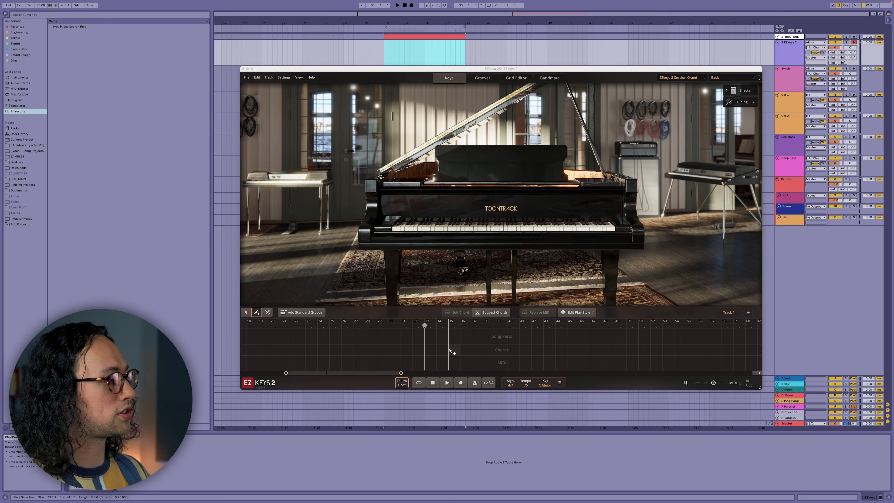
drag(440, 341, 426, 337)
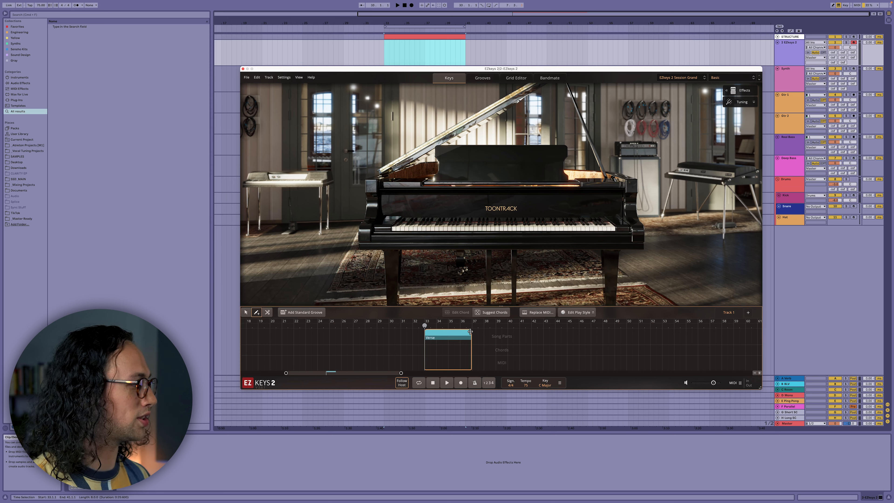
right_click(464, 333)
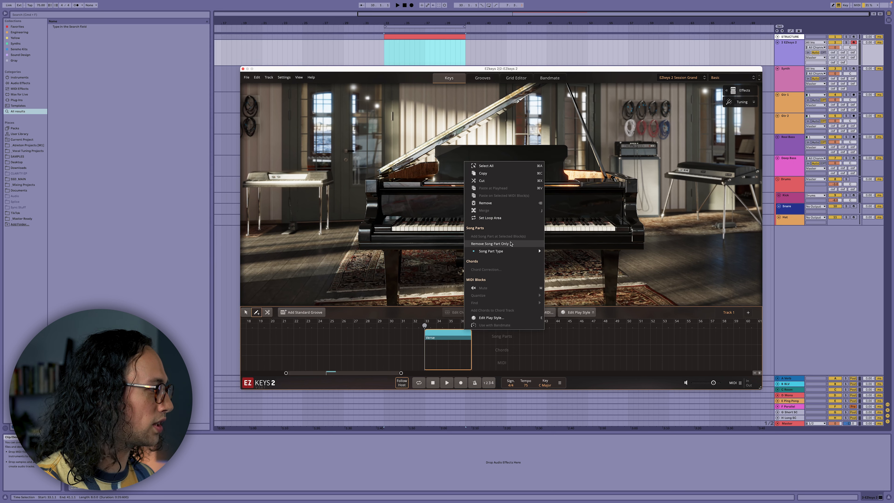
mouse_move(512, 251)
click(563, 266)
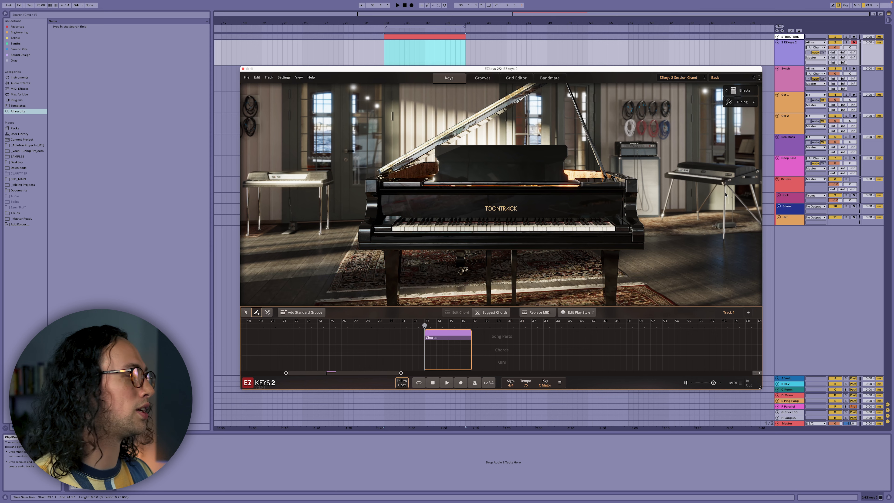
Fill the chord track beneath the chorus with four one-bar C chords.
click(427, 350)
drag(427, 350, 468, 351)
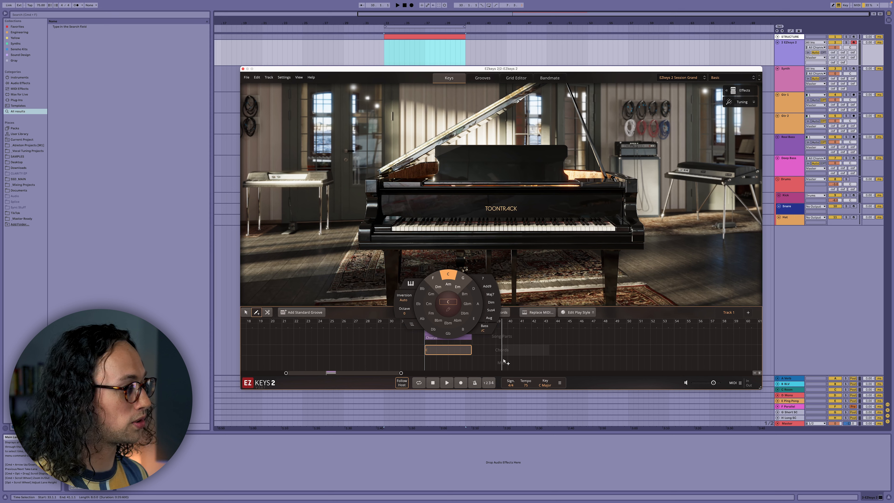
click(434, 350)
click(440, 350)
click(454, 350)
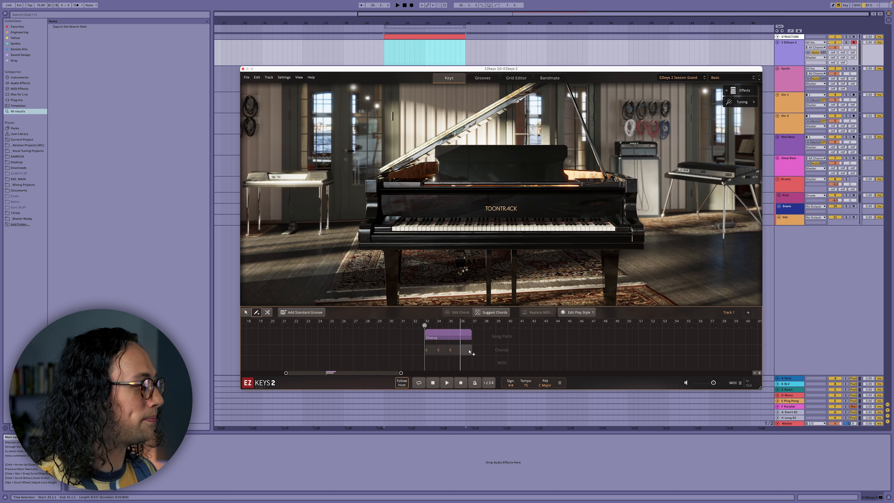
click(464, 350)
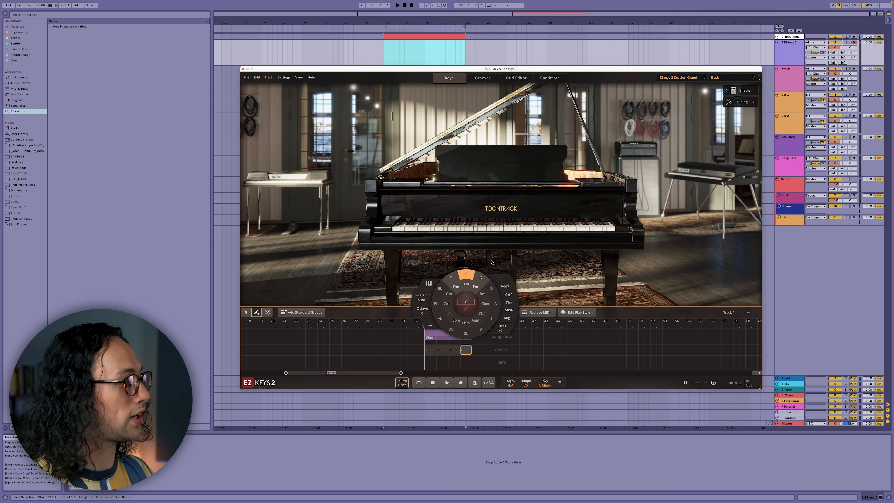
Audition the 7 variation on the chorus's first chord, settling on C add9.
click(430, 350)
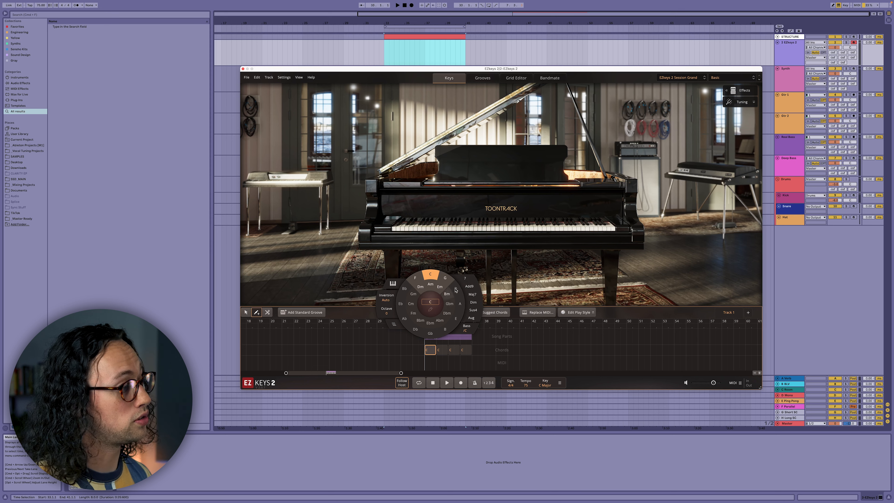
click(471, 280)
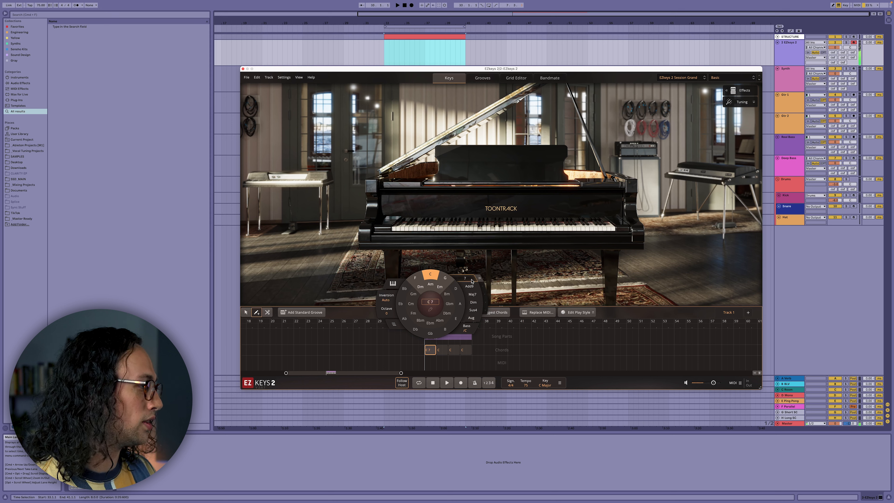
click(472, 286)
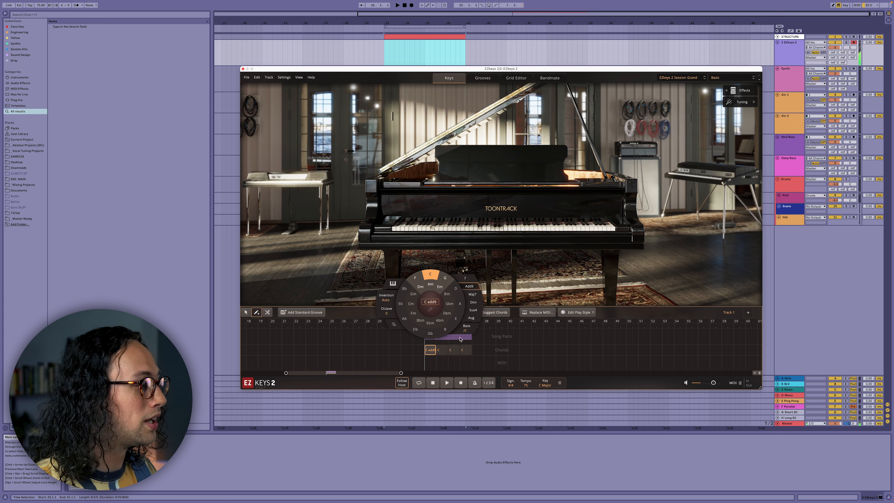
Try Sus4 on the second chord, settle on C aug, and play back the progression.
click(439, 353)
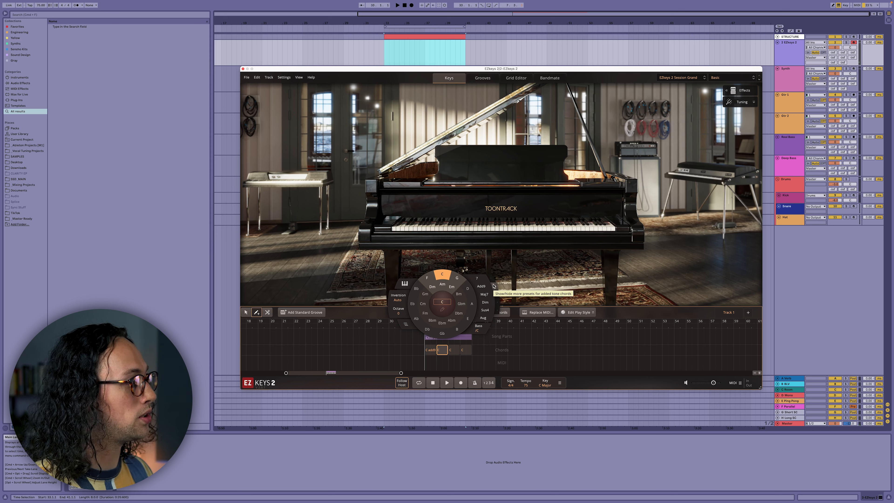
click(486, 310)
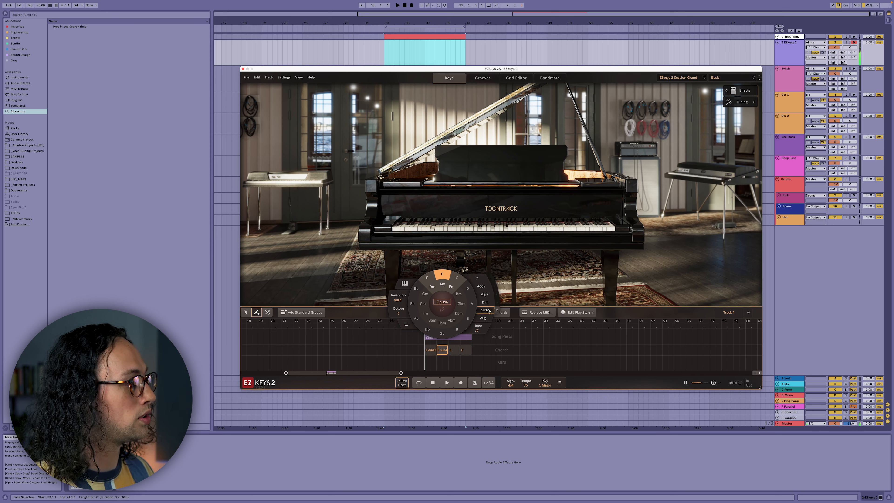
click(484, 317)
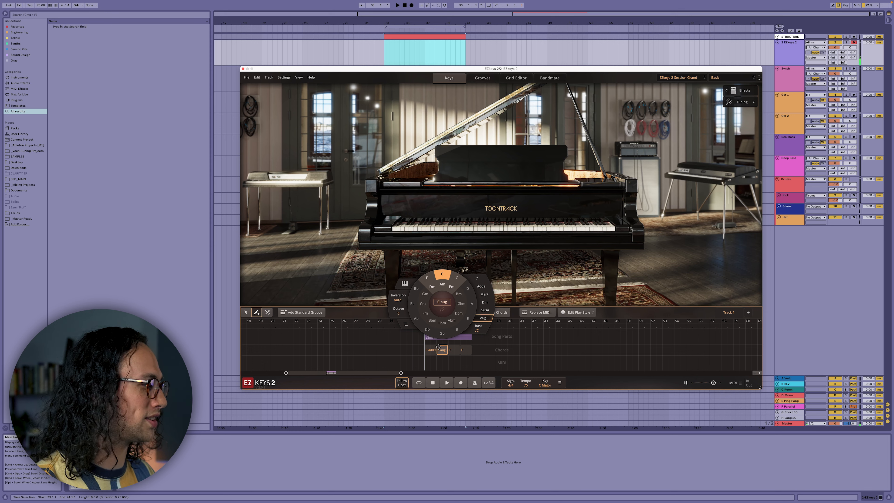
key(space)
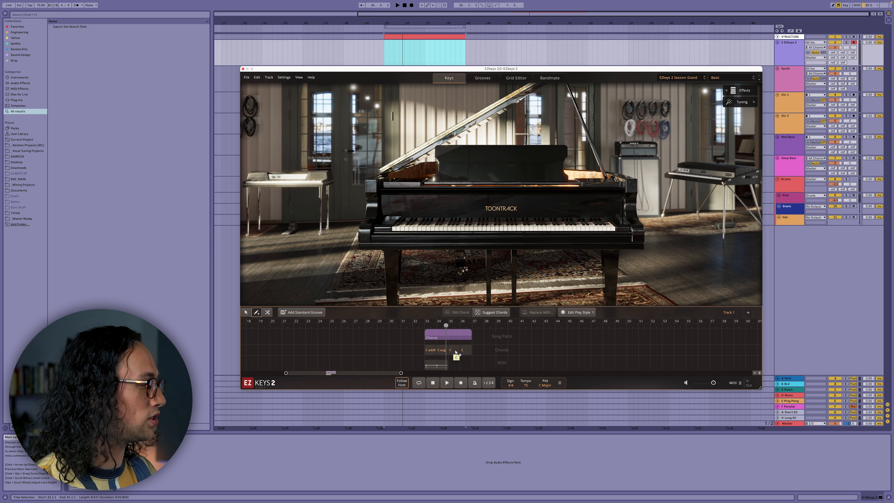
Audition chord suggestions for the chorus and replace its third chord with F.
click(462, 339)
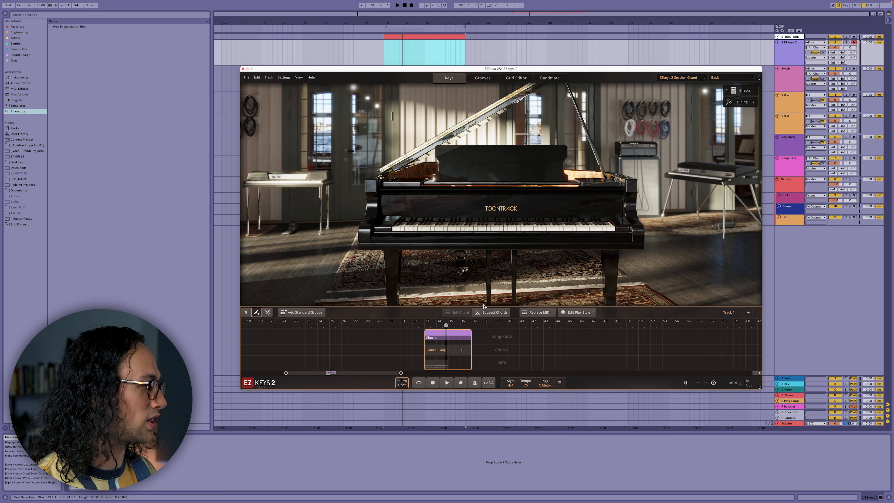
click(488, 312)
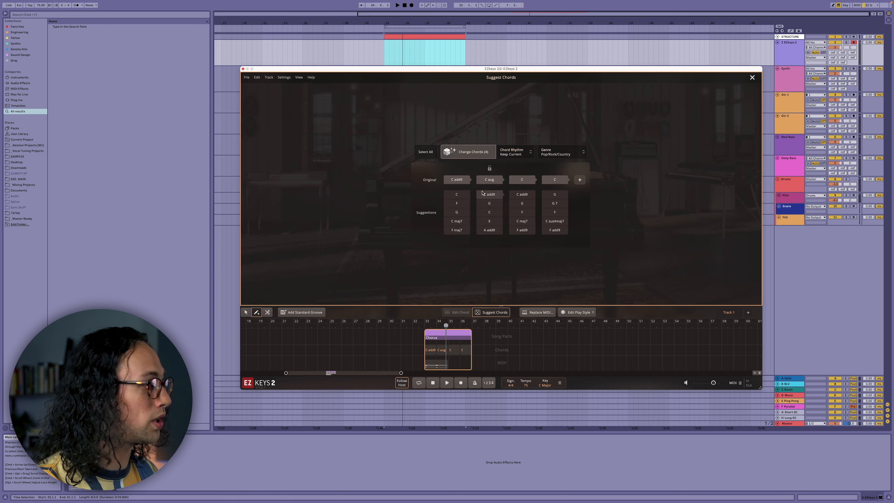
click(456, 180)
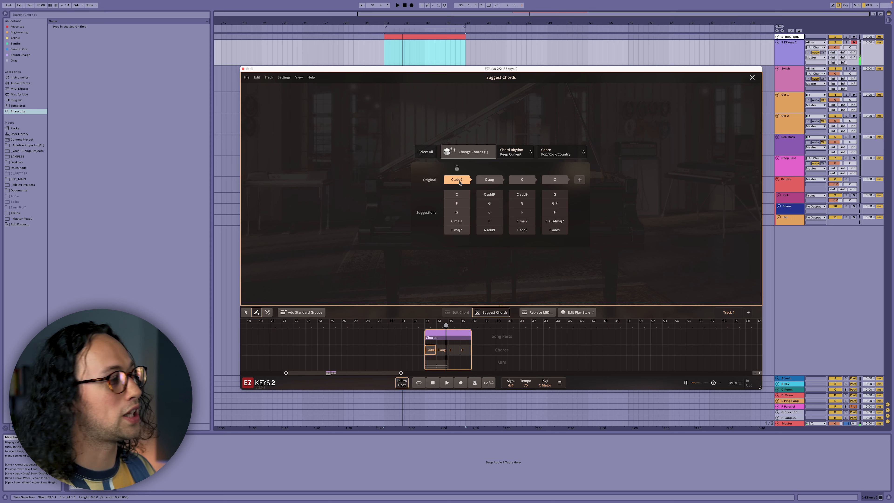
click(489, 180)
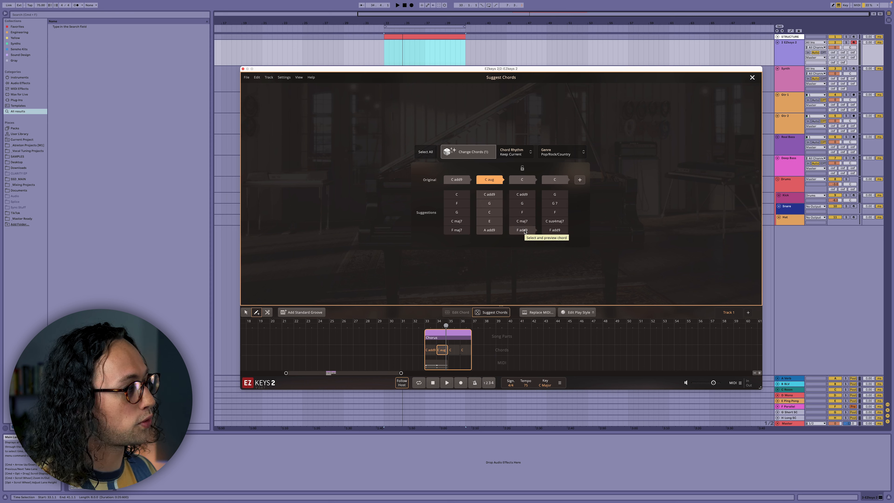
click(531, 196)
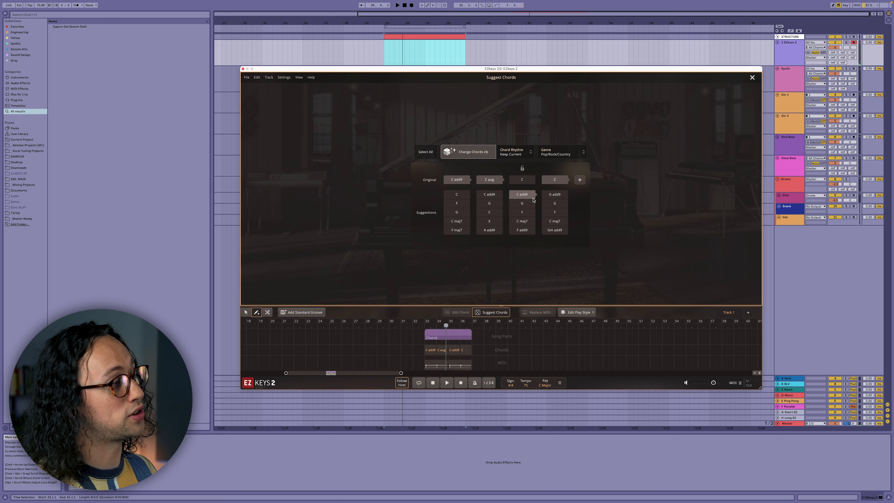
click(523, 196)
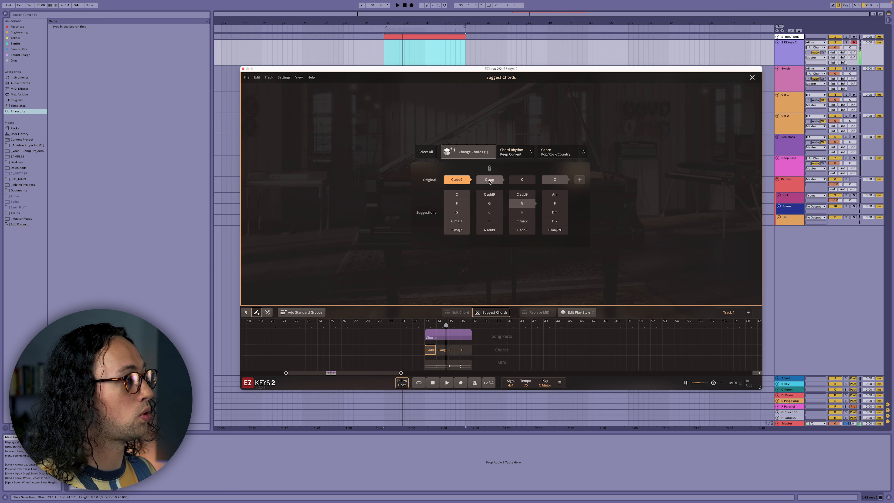
click(521, 203)
click(520, 213)
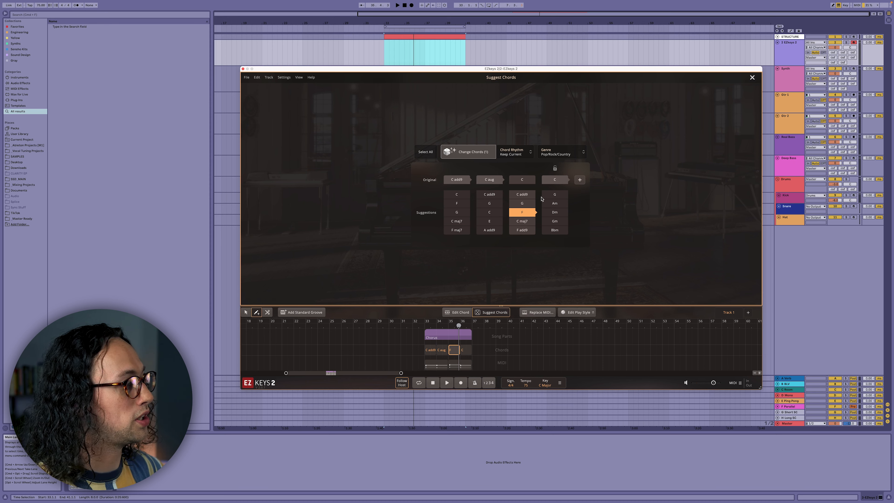
Change the chorus's fourth chord to Fm and play back the progression.
click(467, 350)
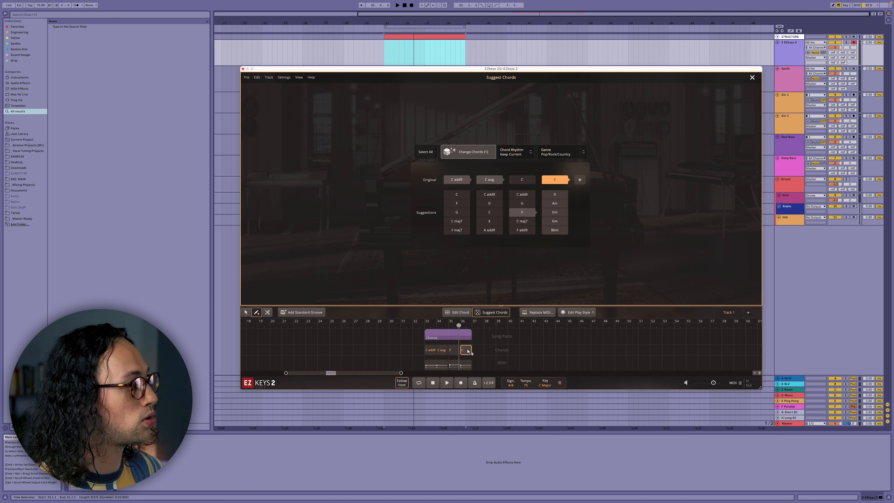
click(461, 312)
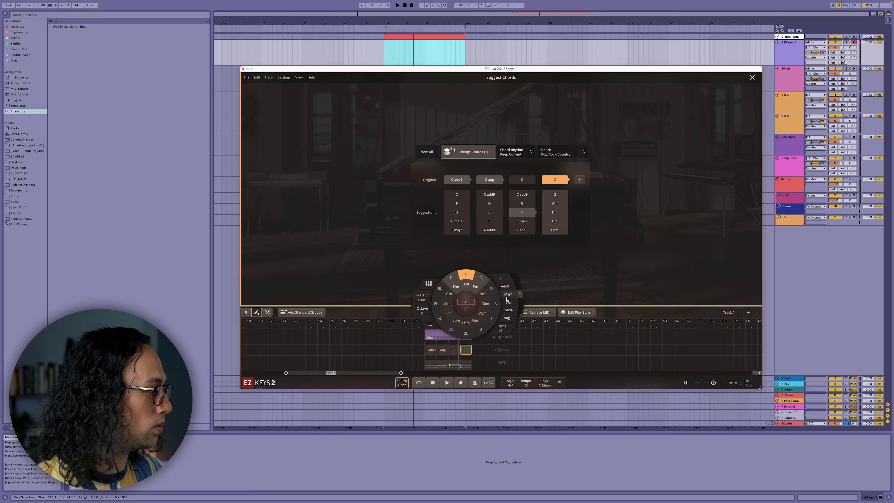
click(449, 314)
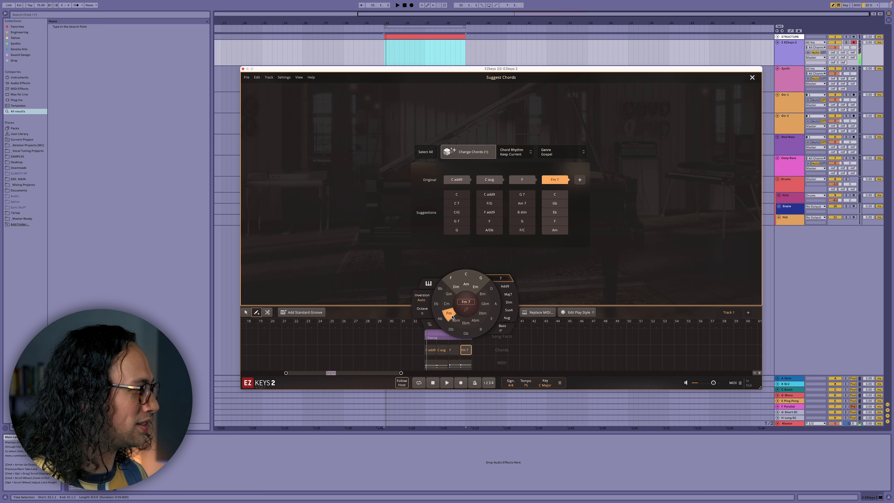
click(505, 280)
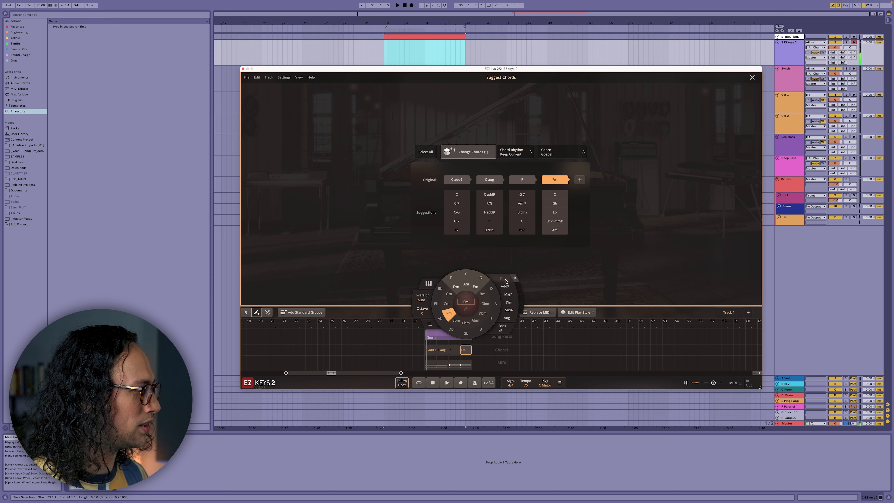
key(space)
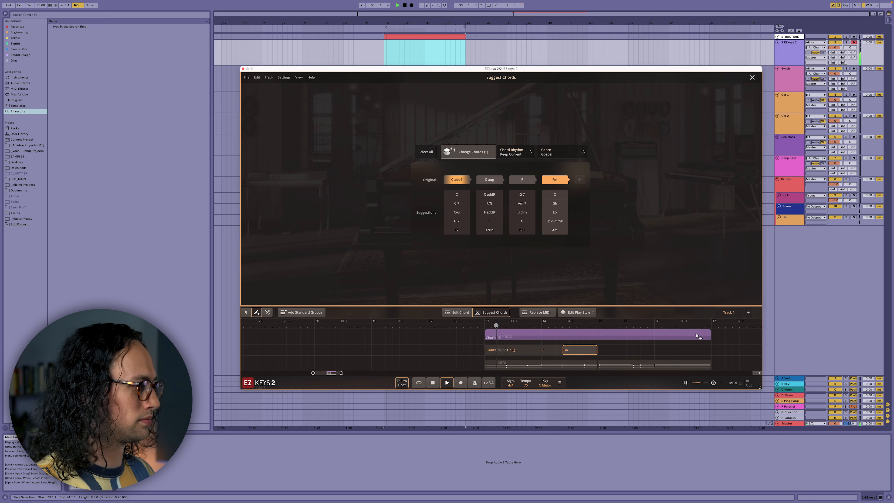
Shorten the chorus part to two bars and place a copy of it directly after, starting at bar 35.
drag(696, 336, 601, 345)
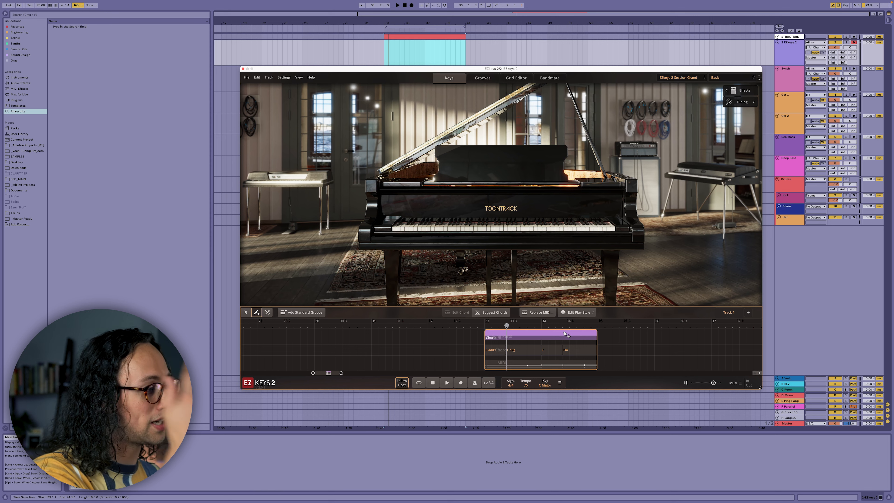
drag(565, 334, 679, 334)
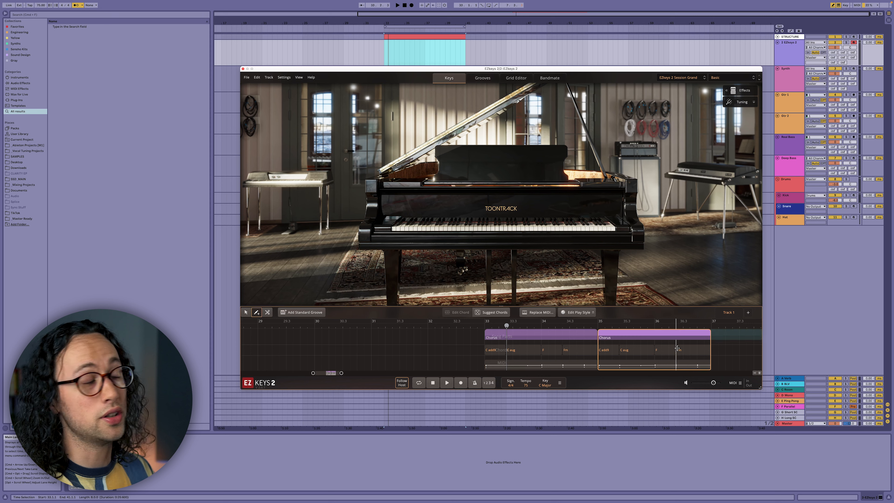
click(613, 350)
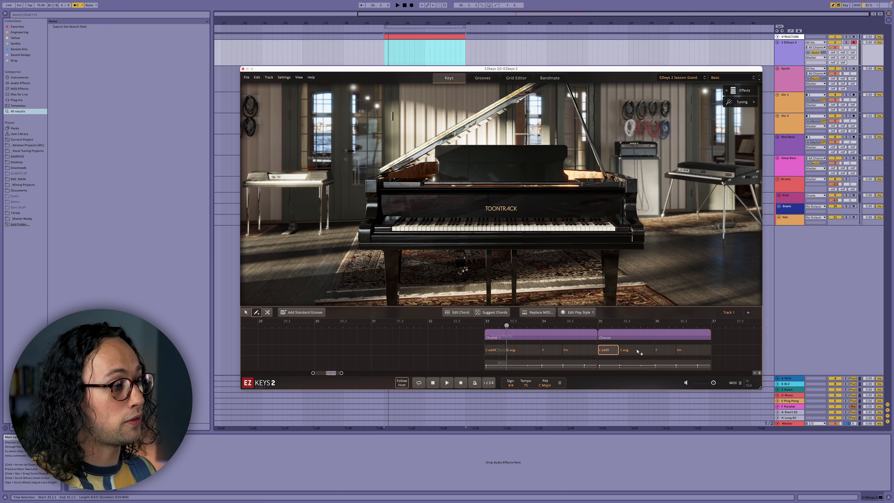
Use chord suggestions on the second chorus to change its first chord to C and its third to Am 7.
click(688, 340)
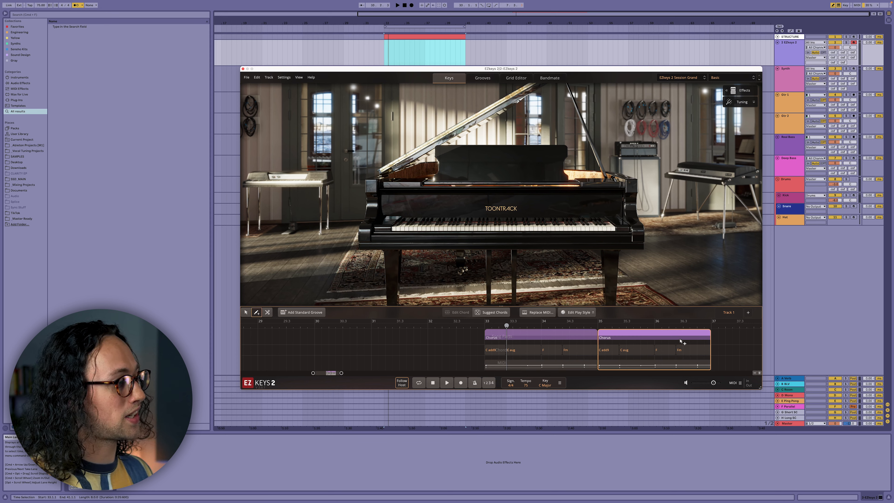
click(491, 312)
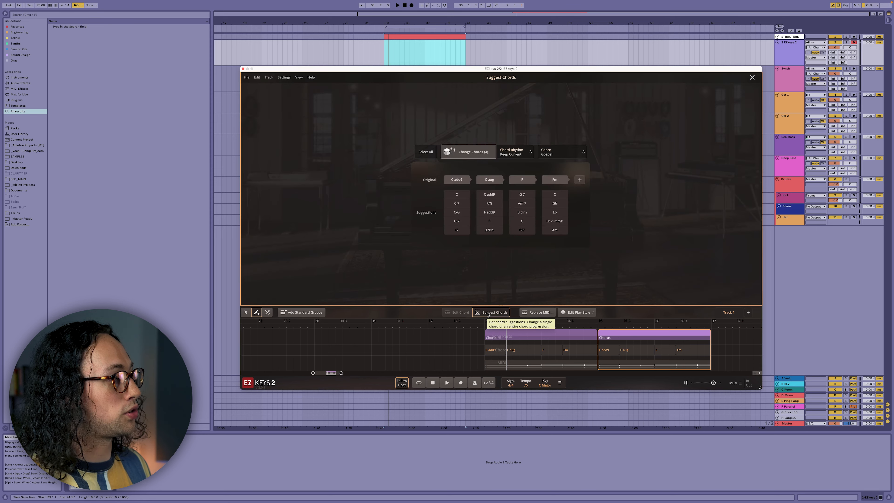
click(462, 182)
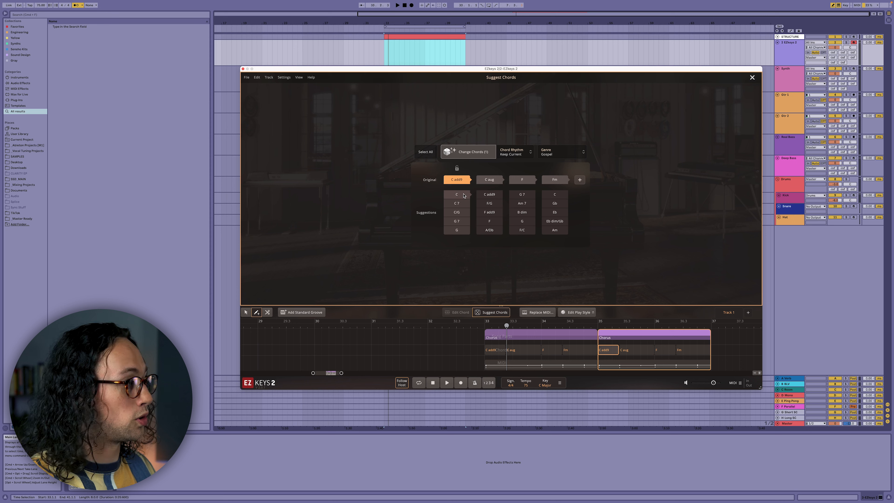
click(464, 195)
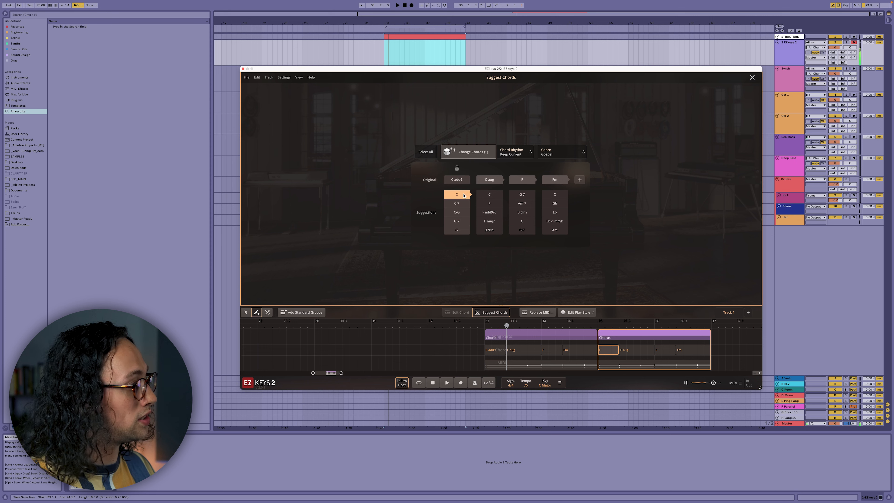
click(495, 180)
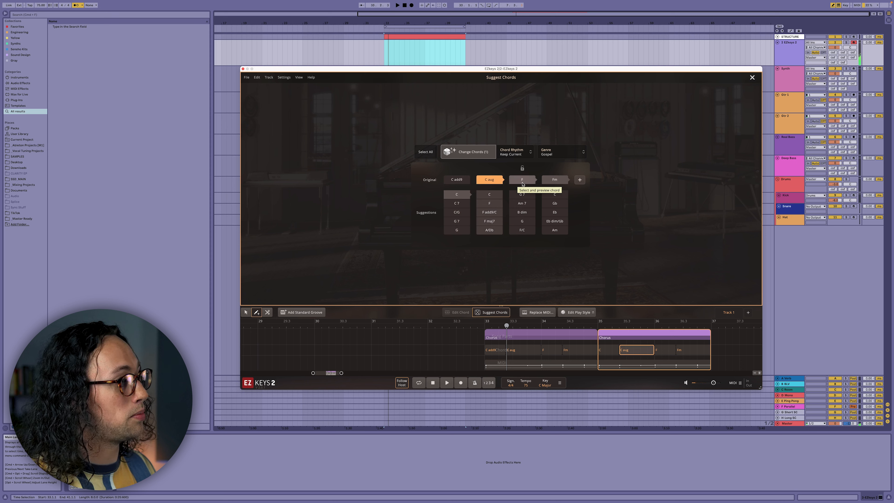
click(524, 204)
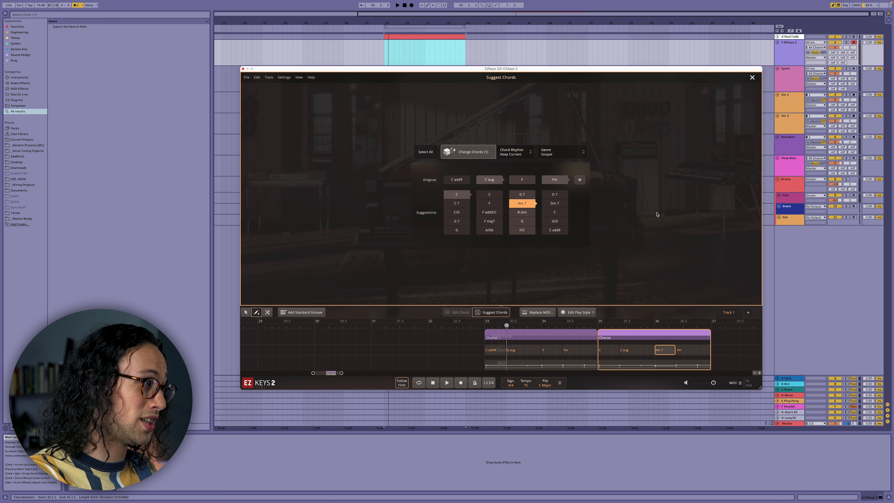
Change the second chorus's fourth chord to the suggested G/D and play back the progression.
click(556, 222)
click(555, 221)
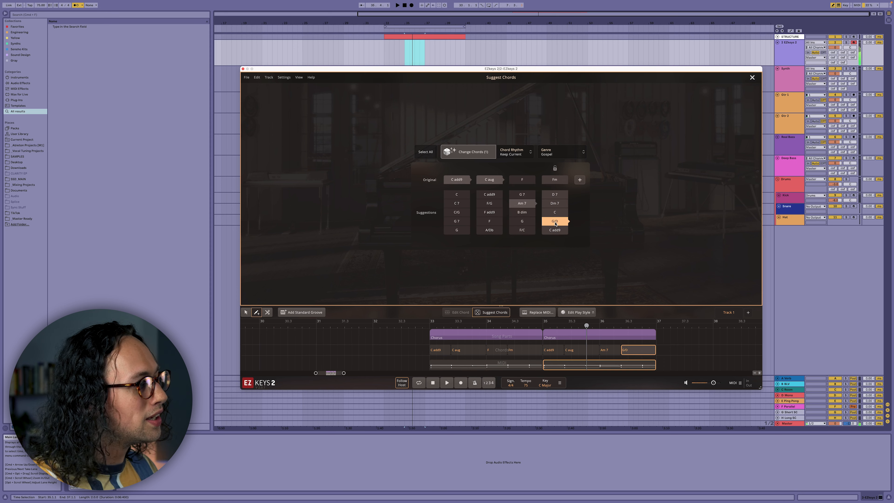
key(space)
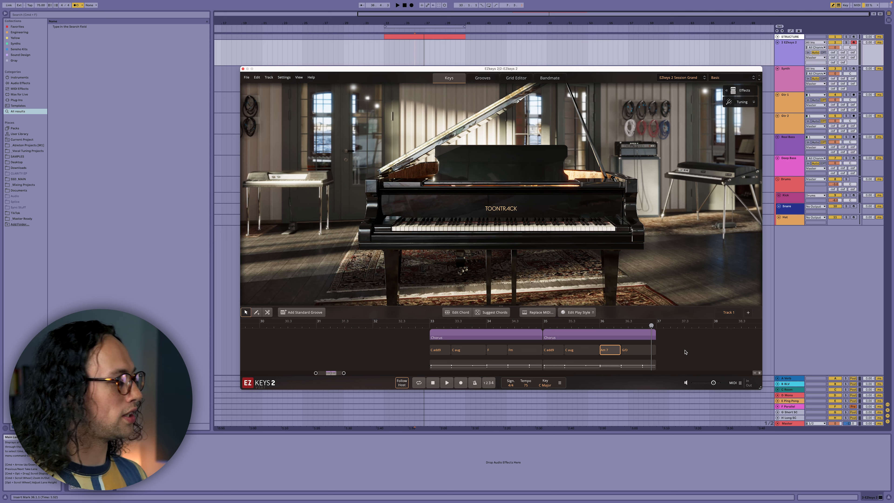
Split the second chorus's closing G/D chord and its MIDI in two, and open the final piece in the Grid Editor.
click(313, 340)
click(268, 312)
click(642, 351)
super+click(648, 351)
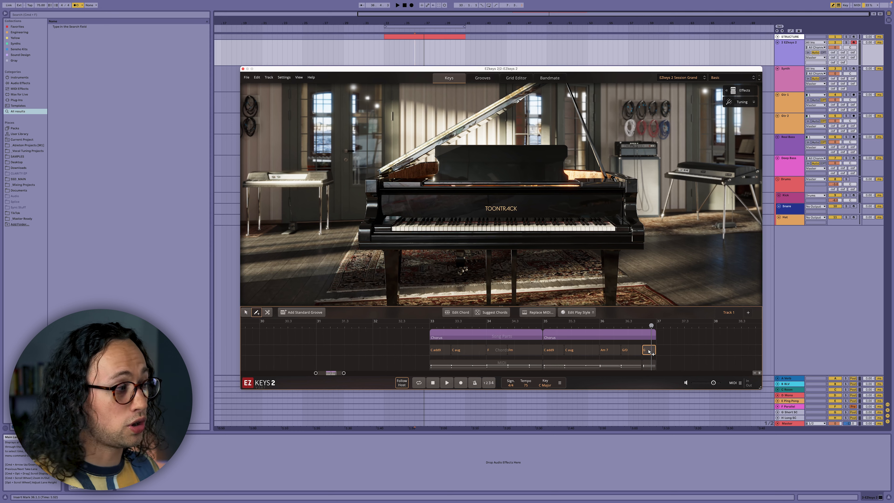
super+click(648, 366)
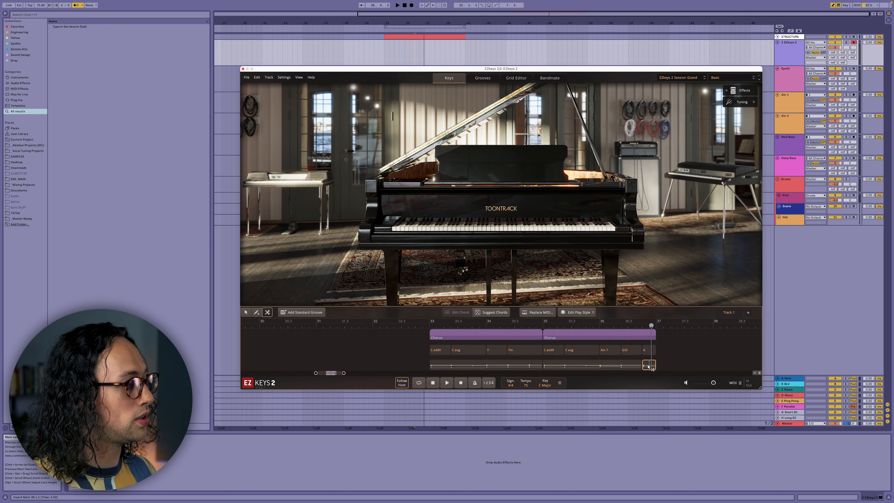
double_click(649, 366)
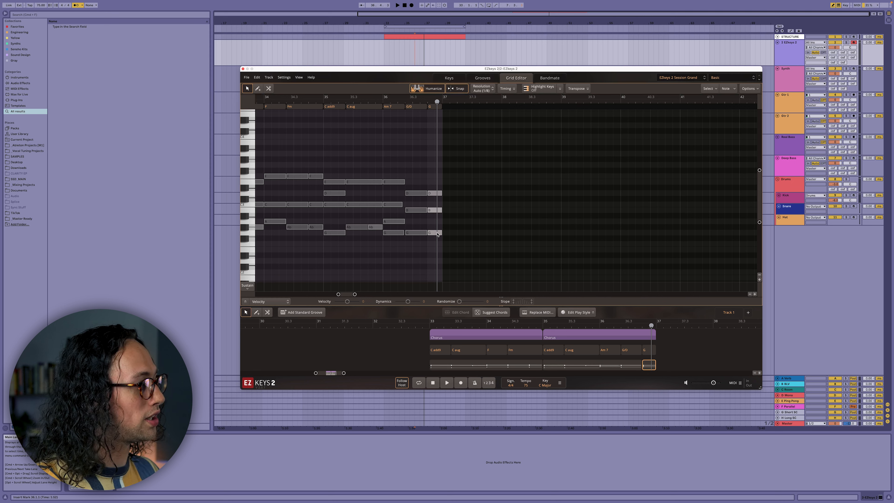
Turn the final chord into G7b9 by raising its G note one semitone and adding a low note beneath it, and audition the chord.
drag(437, 234, 436, 230)
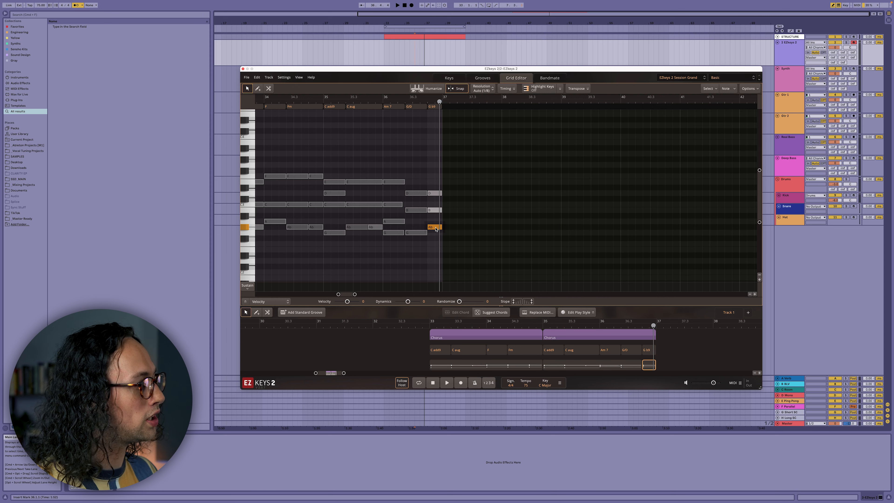
drag(436, 229, 436, 245)
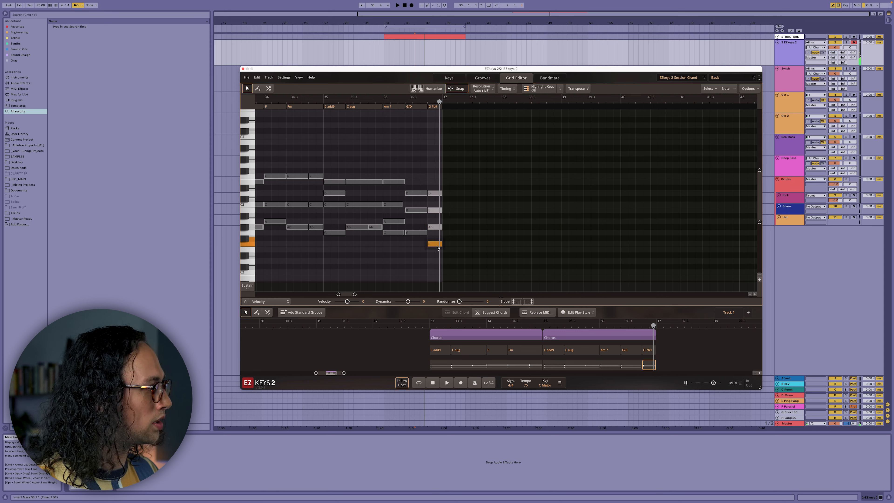
key(space)
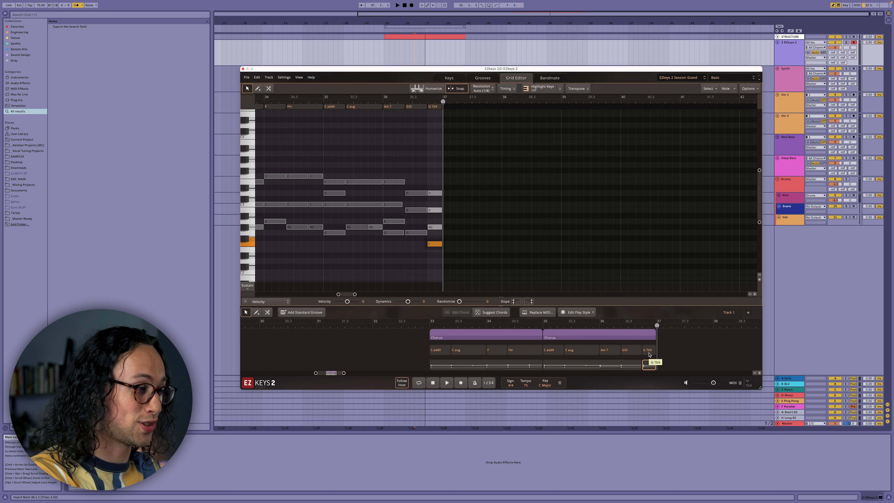
Enable Humanize for the chorus notes and play back the full progression.
key(space)
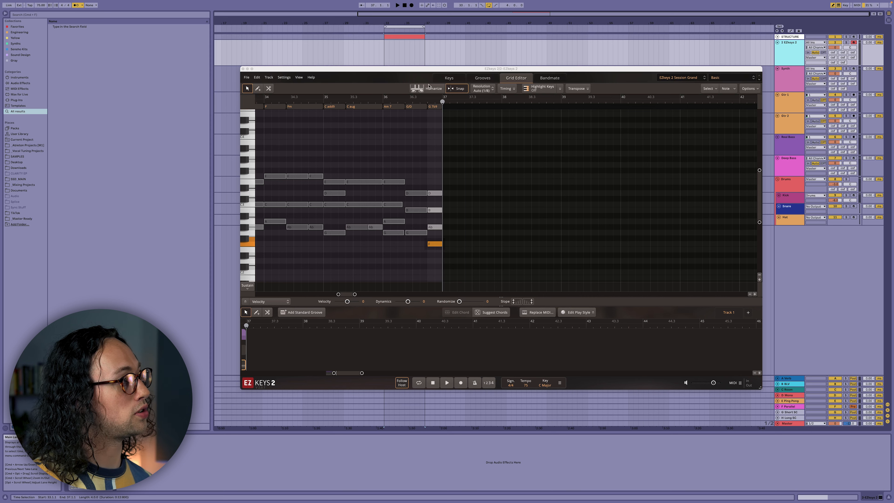
click(431, 89)
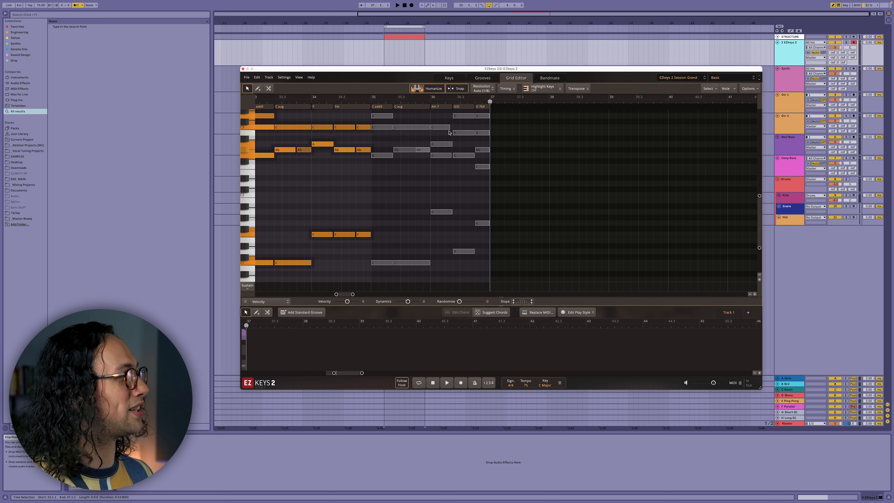
key(space)
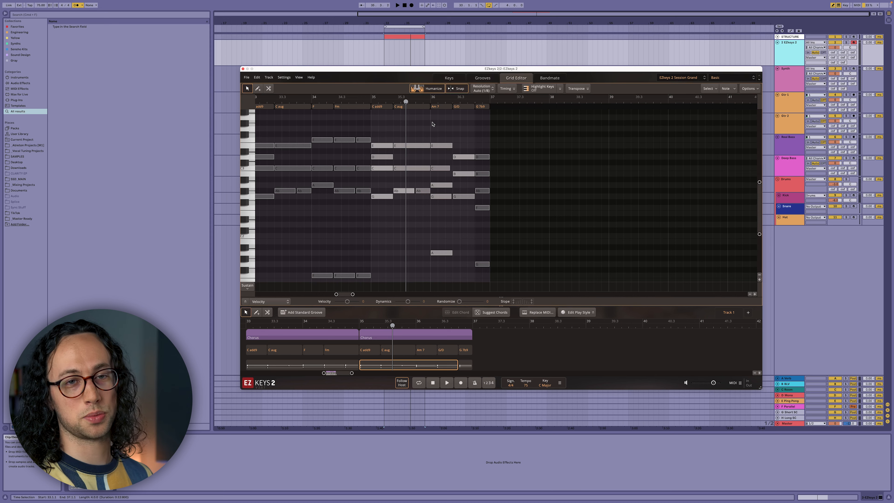
Merge all the MIDI blocks under the two chorus parts into one continuous block.
click(446, 78)
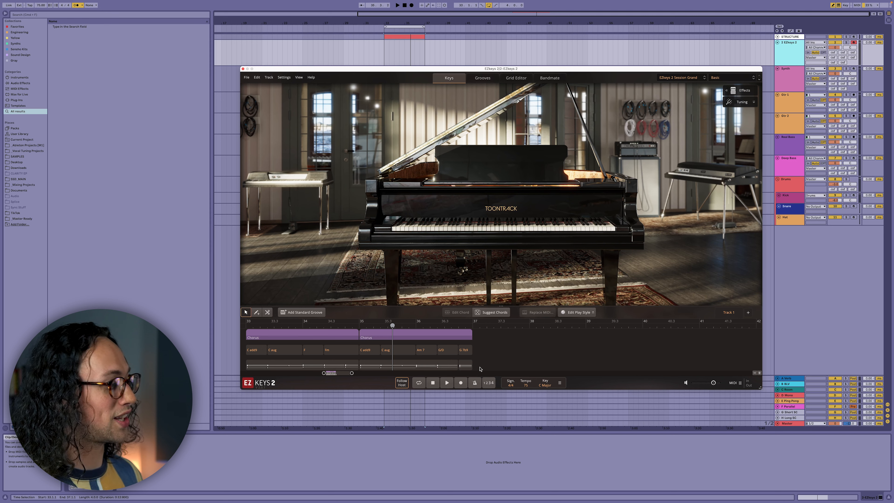
drag(480, 366, 311, 367)
key(super+j)
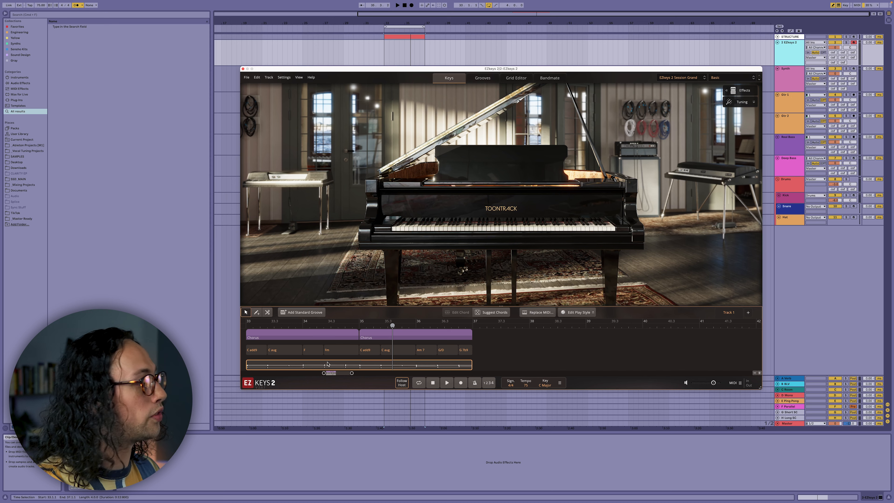
Start replacing the merged block's MIDI and filter the available grooves by the Gospel genre.
click(542, 313)
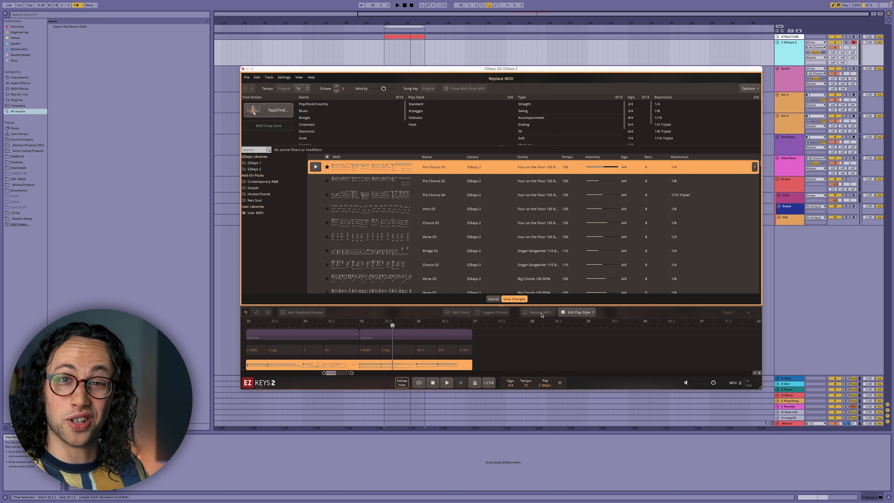
scroll(333, 130, down, 2)
click(333, 141)
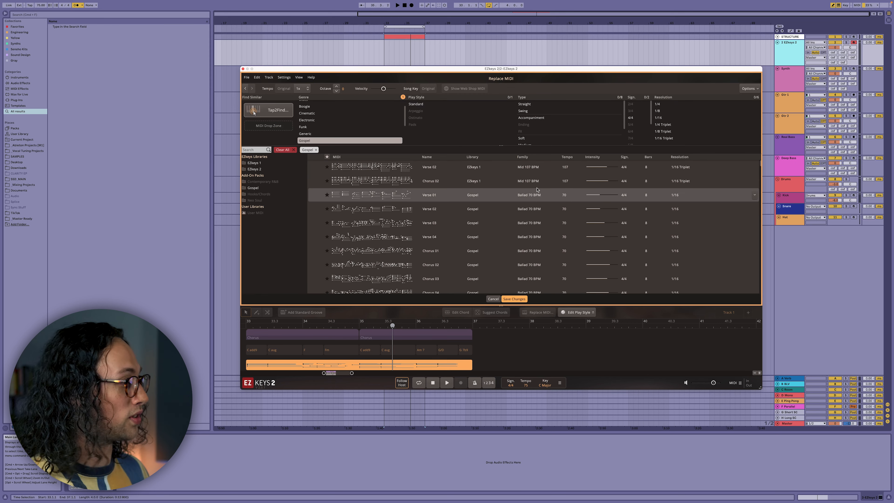
Audition Gospel-genre grooves from the Ballad 70 BPM and Classic Ballad 66 BPM families, including Verse Generic, as replacement MIDI for the chorus.
click(552, 198)
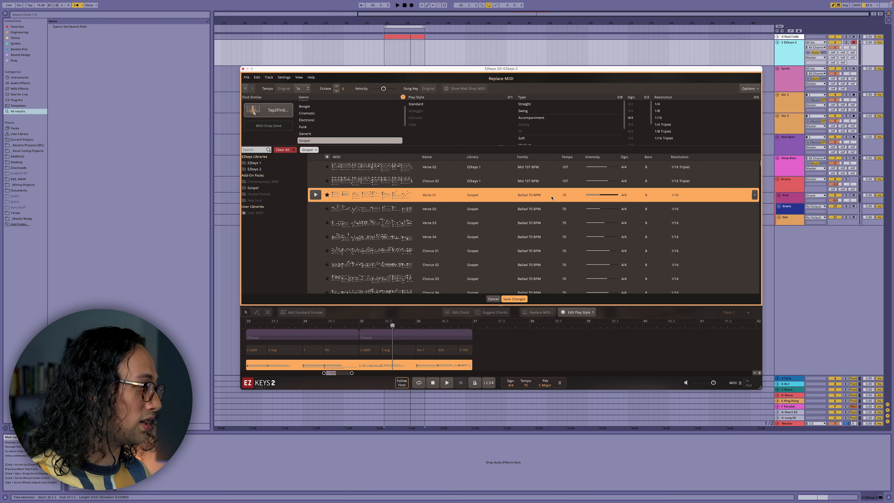
click(553, 208)
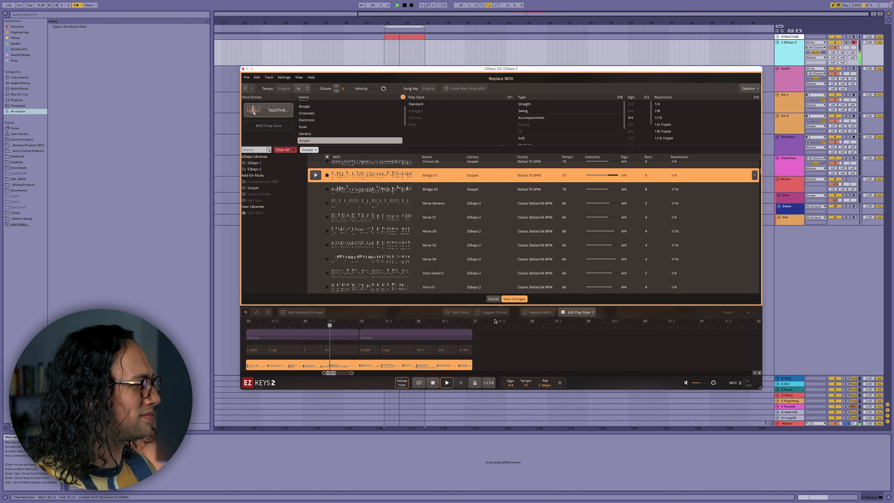
scroll(508, 221, up, 5)
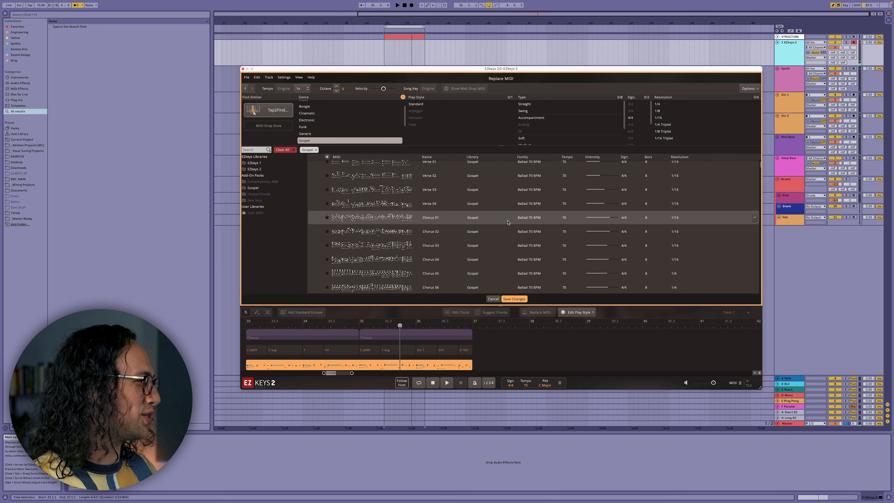
scroll(507, 224, down, 4)
click(504, 240)
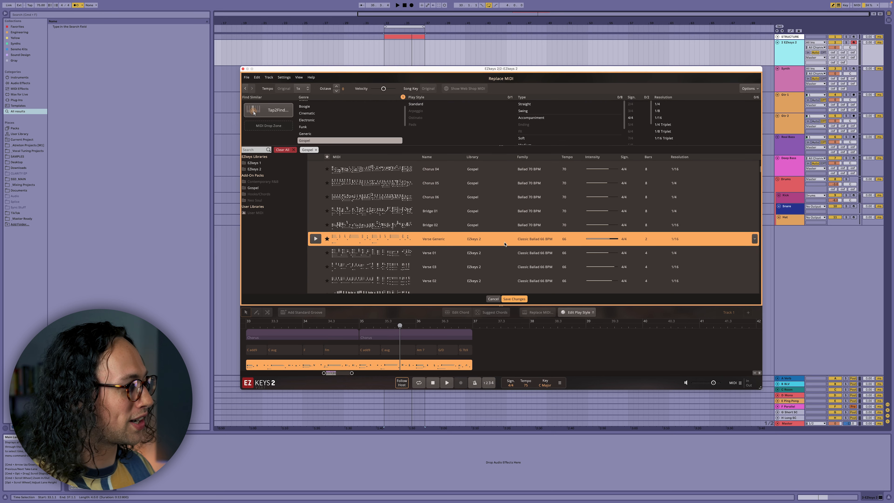
scroll(504, 244, down, 1)
key(space)
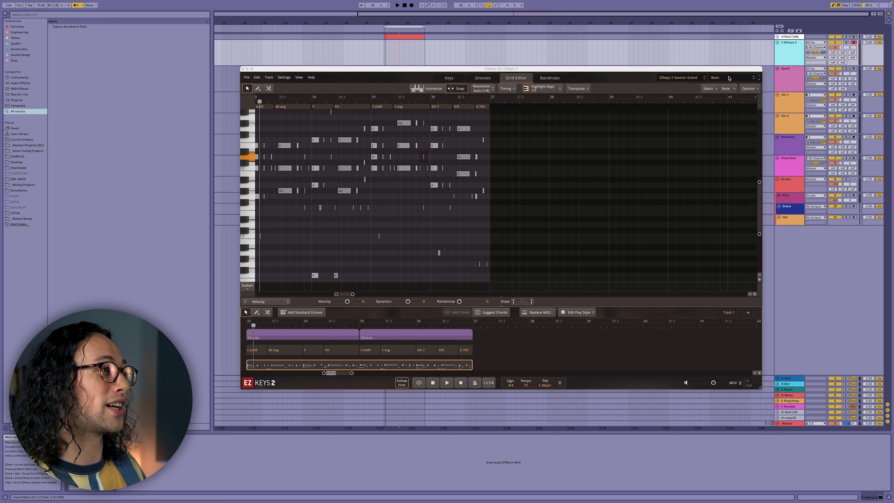
Load the Glory pad preset for the Session Grand and play back the chorus.
click(729, 78)
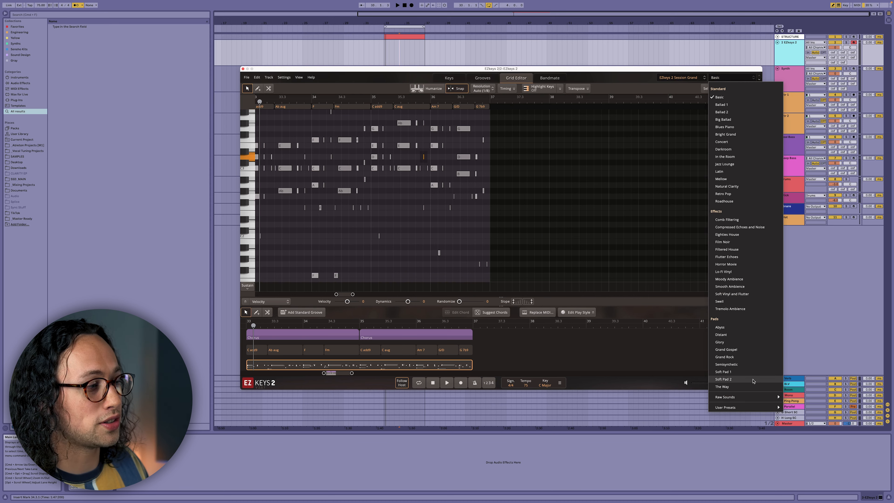
click(752, 344)
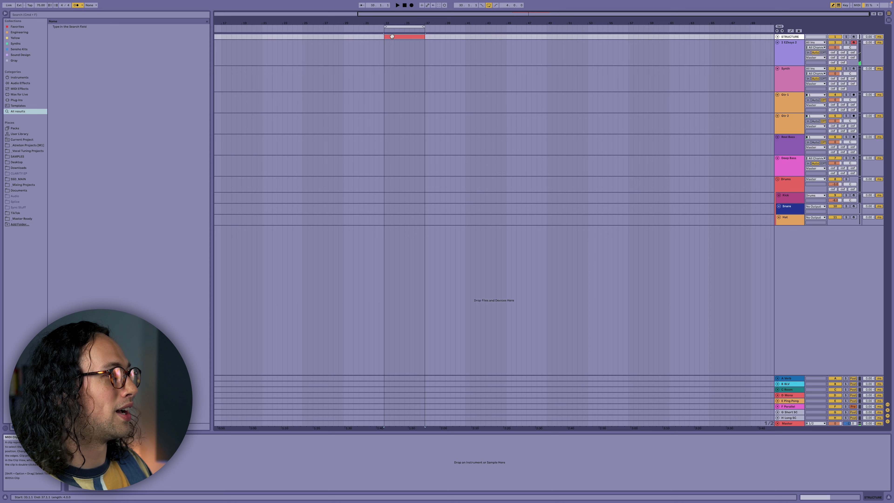
key(space)
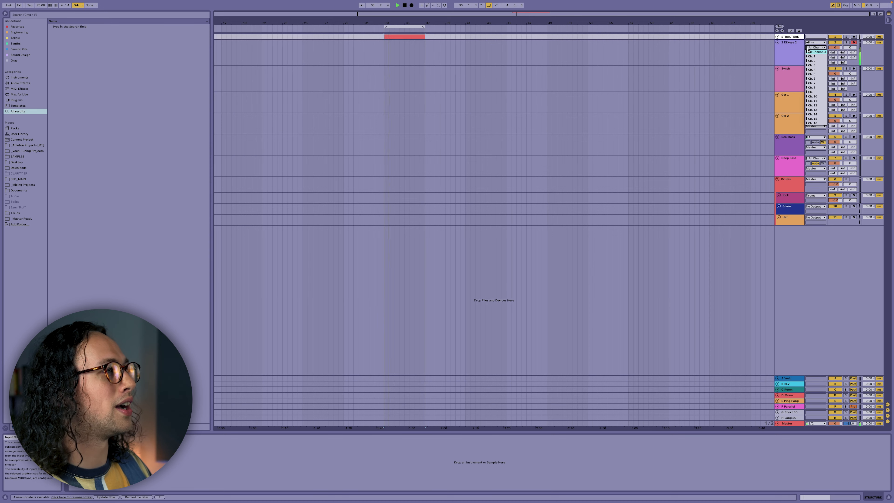
Route MIDI from the 2-EZkeys 2 track's EZkeys 2 output into the Synth track and set its monitoring to In.
click(792, 53)
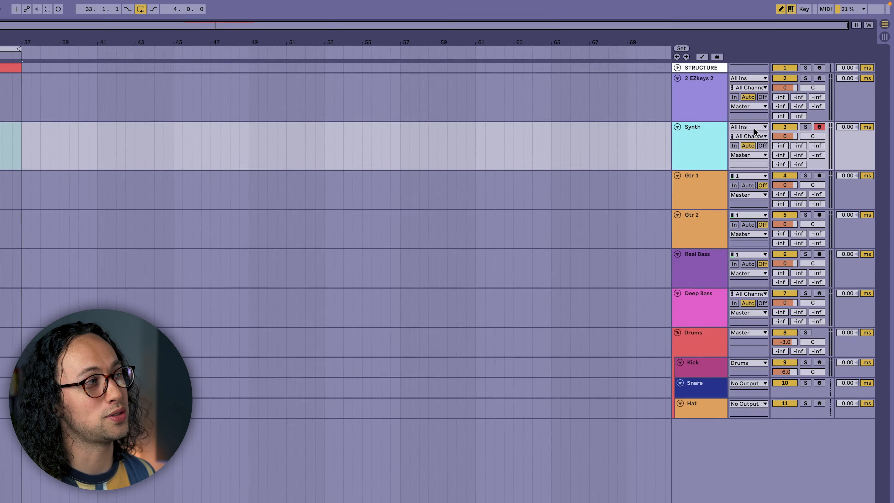
click(818, 69)
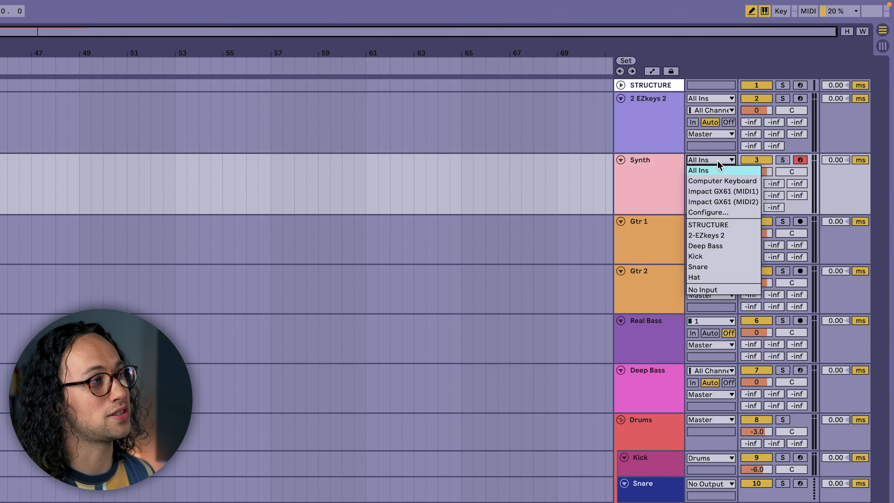
click(717, 161)
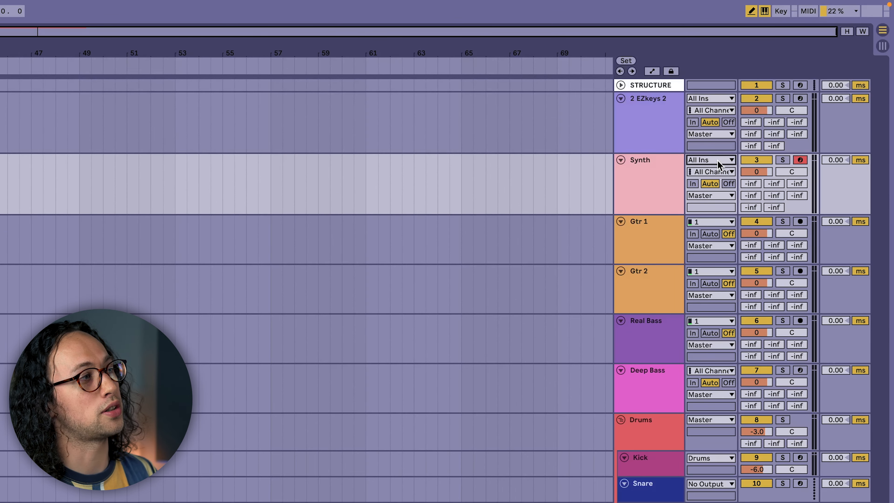
click(717, 160)
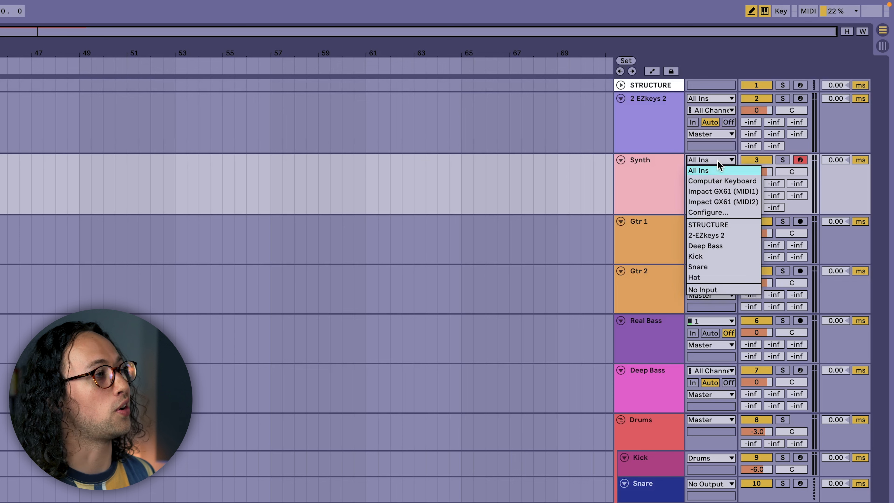
click(714, 237)
click(715, 172)
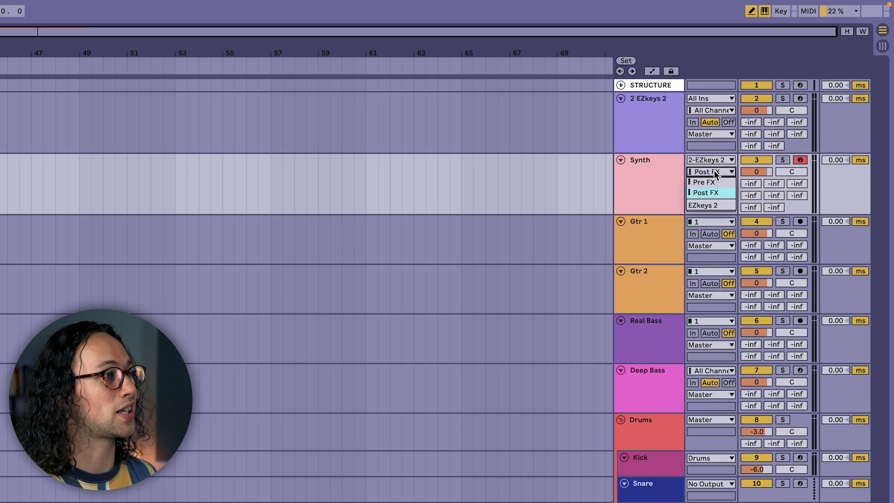
click(711, 207)
click(693, 184)
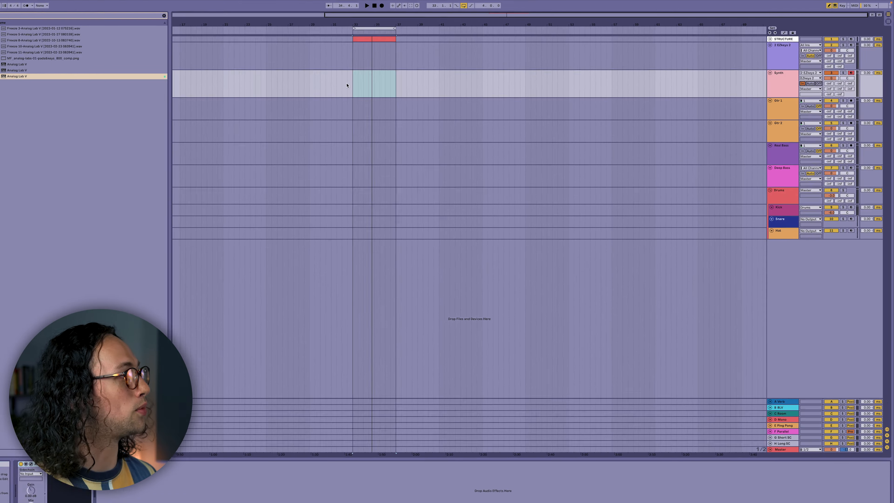
Play the chorus from the EZkeys track to hear the routed synth together with the piano.
click(380, 57)
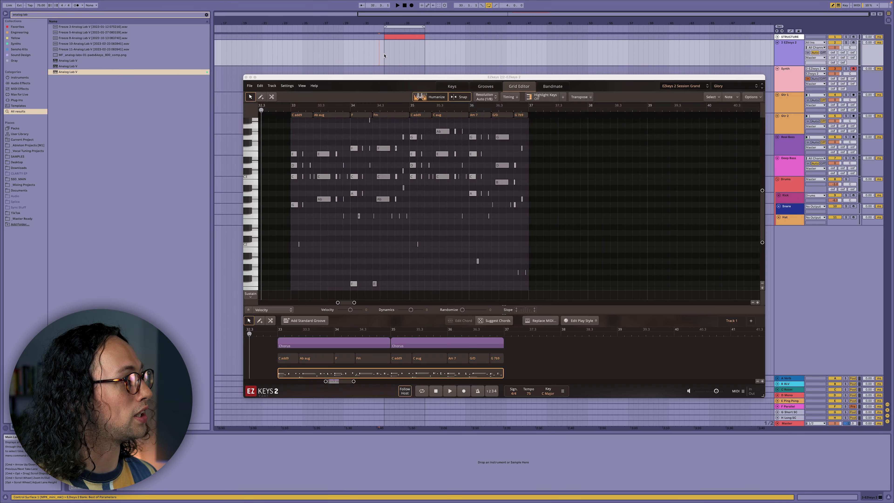
key(space)
click(789, 52)
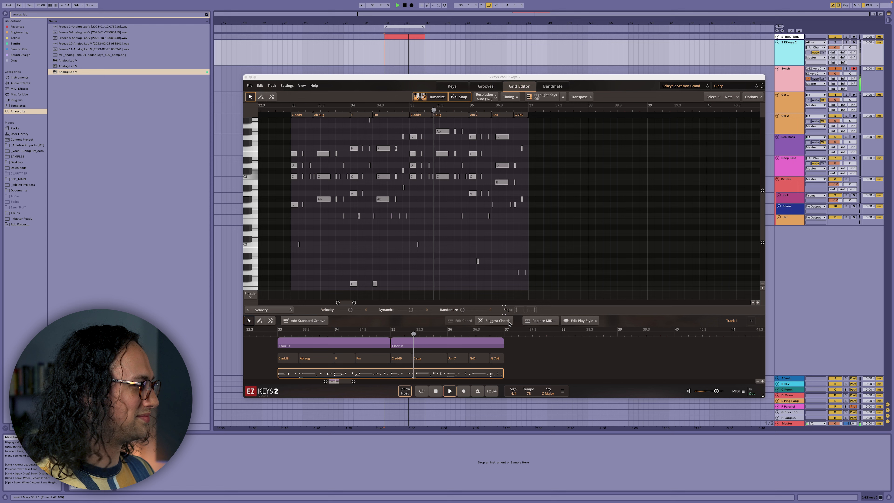
Adjust the chorus's play style to Velocity 58 and Amount +16, playing it back to compare the settings.
click(447, 86)
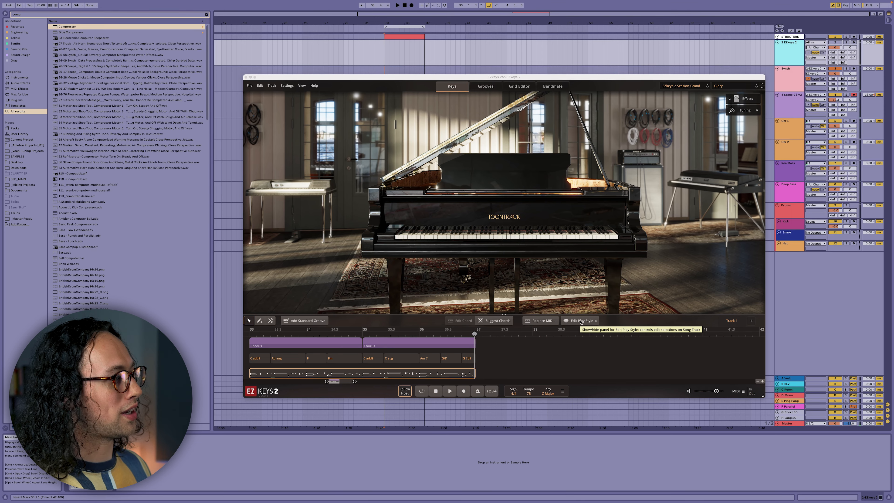
click(581, 321)
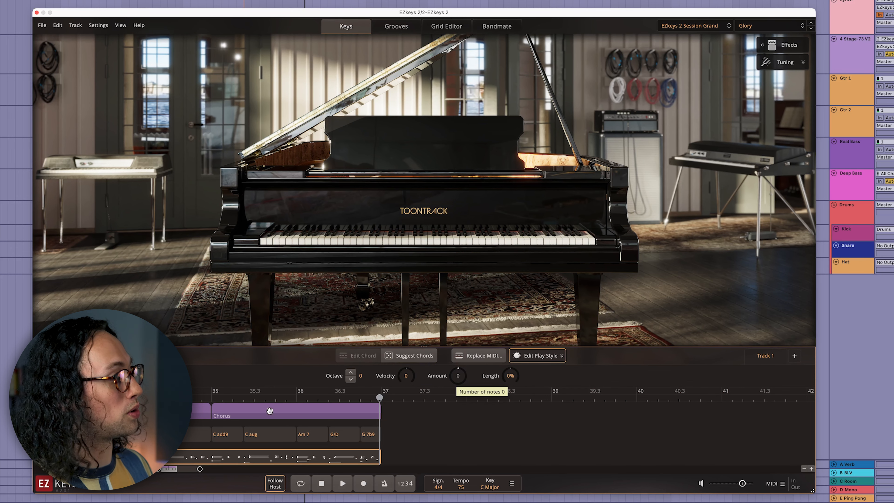
drag(406, 380, 406, 410)
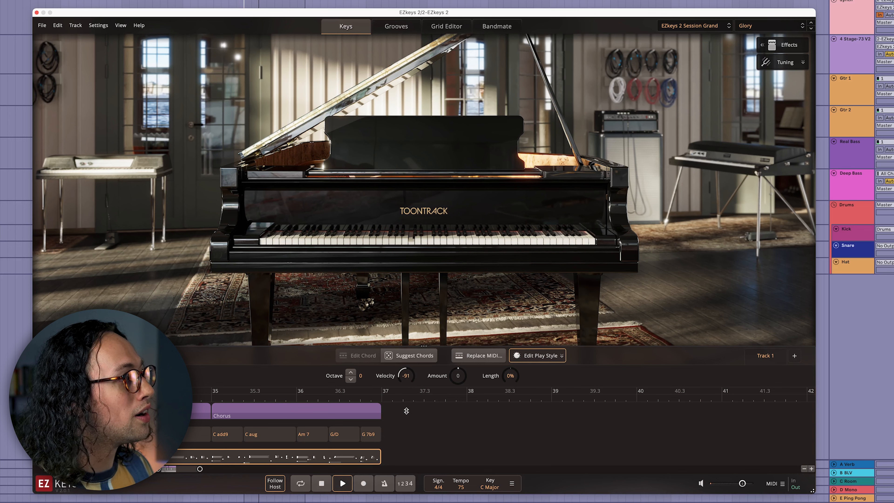
drag(407, 411, 410, 382)
key(space)
key(space)
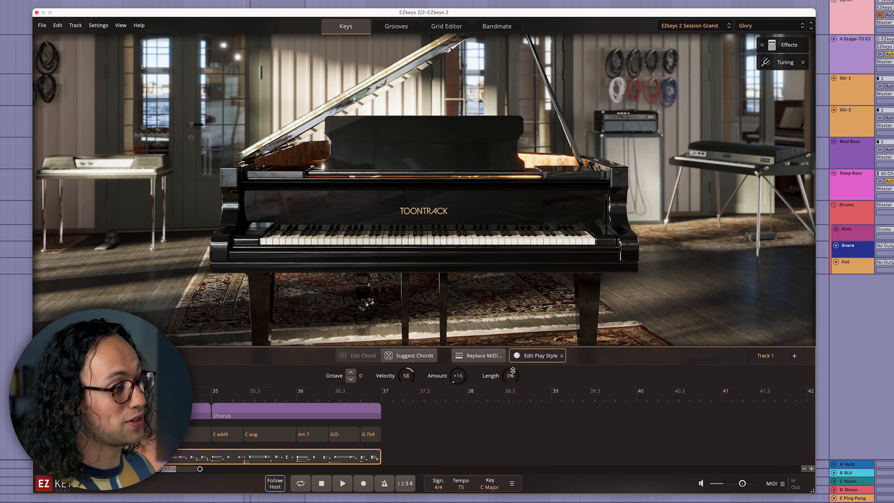
Copy the chorus MIDI from EZkeys 2 onto the Synth track as a clip at the chorus position.
drag(510, 402, 684, 356)
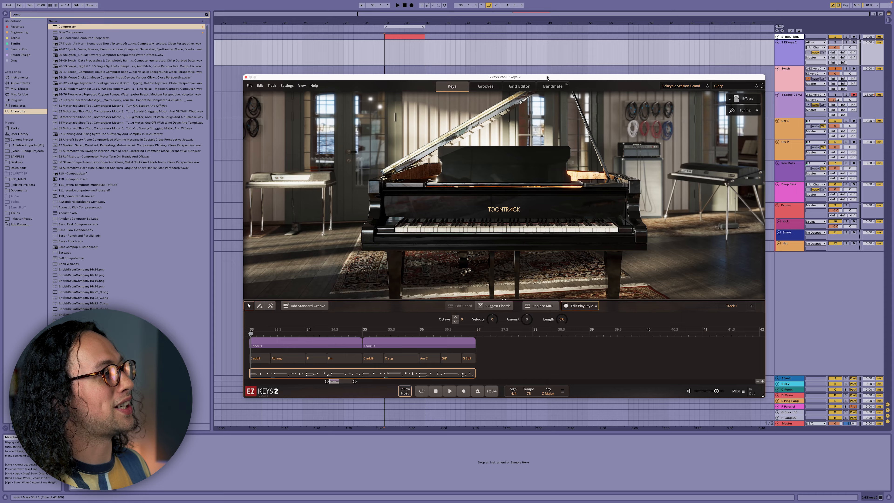
drag(547, 77, 632, 123)
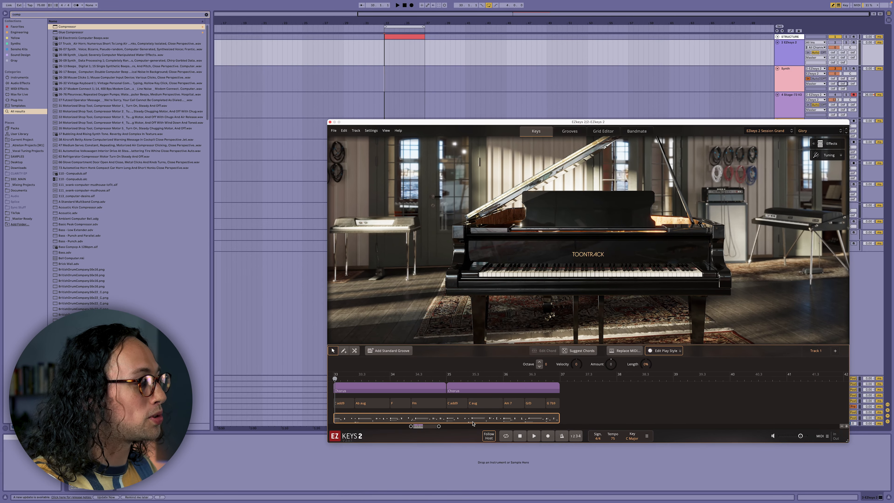
drag(473, 421, 386, 84)
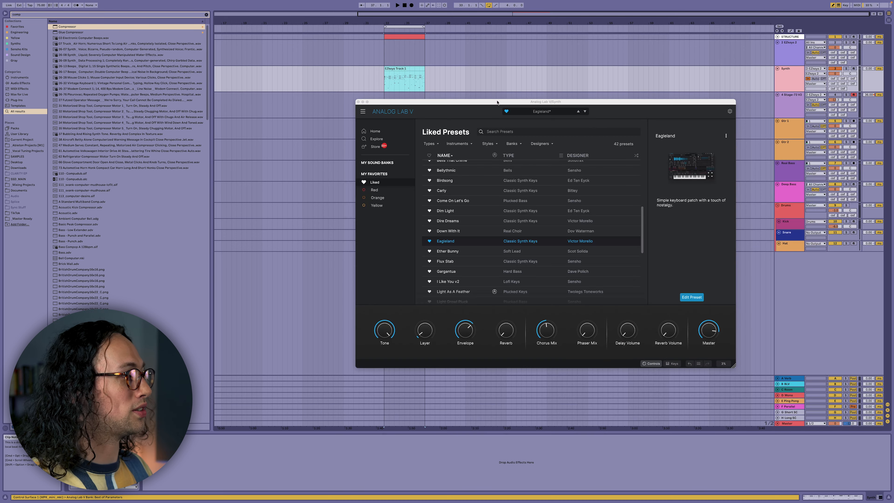
Set the Synth track's monitoring to Auto, solo the track and play back its chorus clip.
click(816, 78)
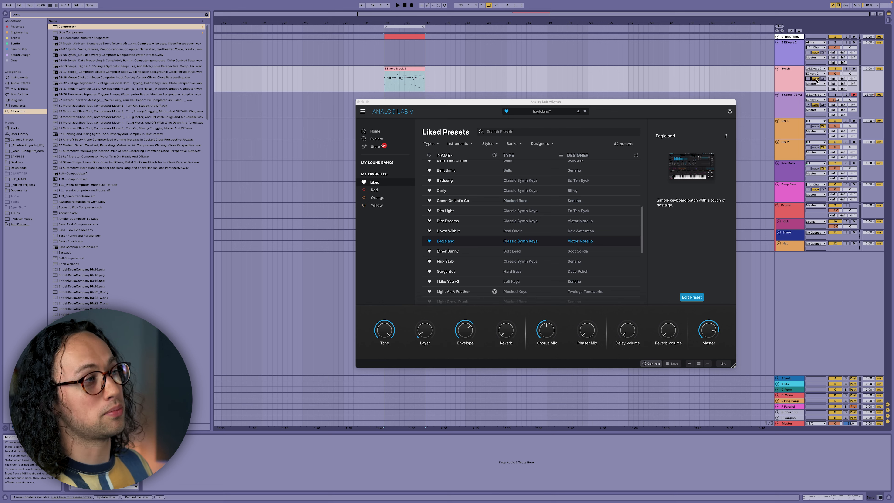
click(415, 69)
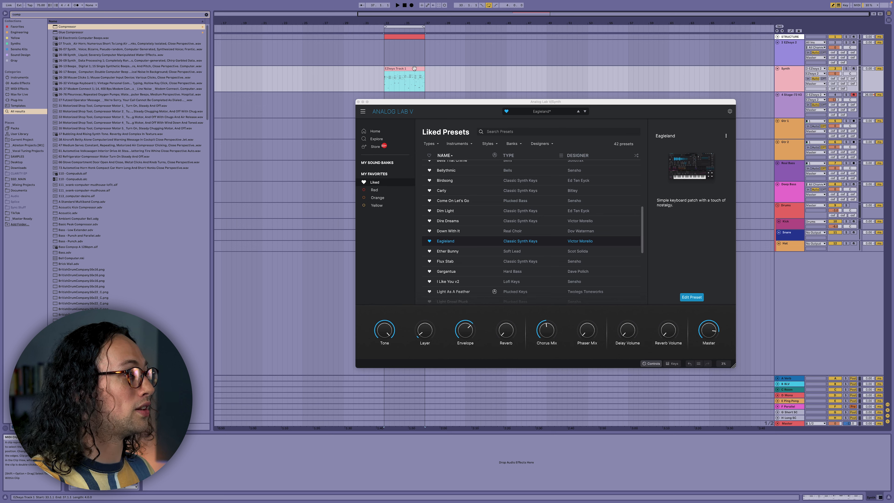
click(847, 69)
key(space)
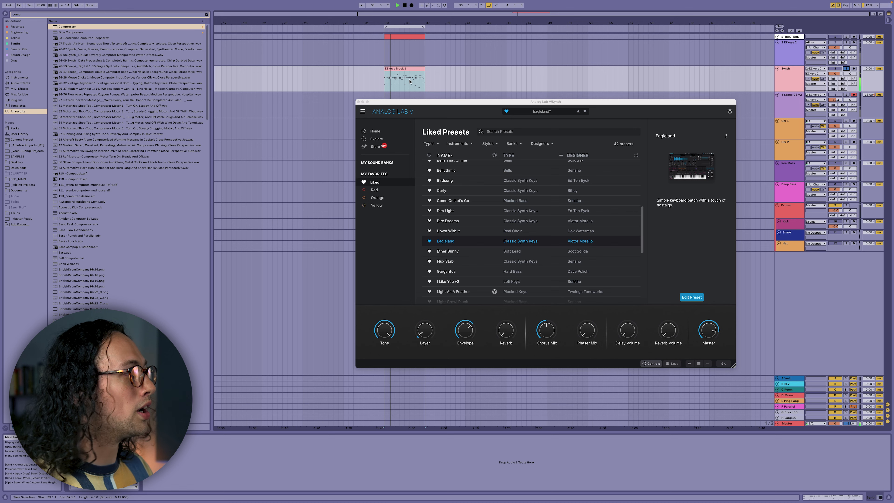
double_click(413, 88)
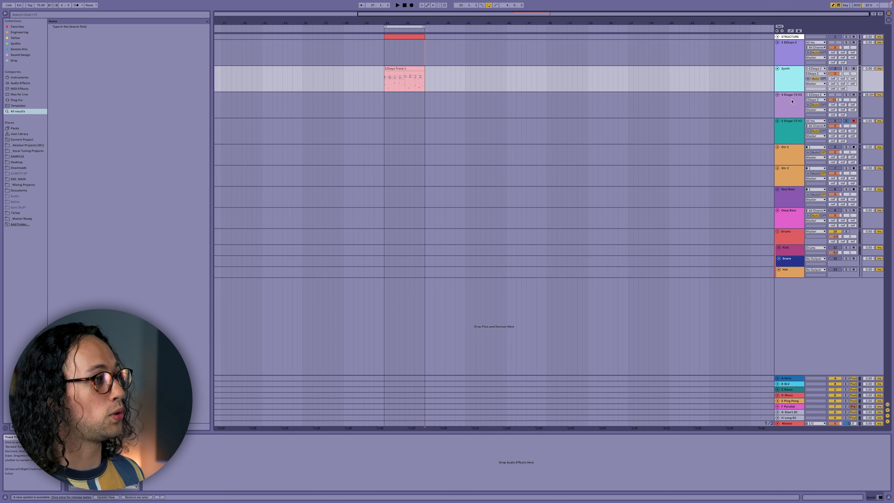
Find the Chord MIDI effect and load its Major 7 Chord preset before the Stage-73 V on track 5.
click(786, 129)
key(super+f)
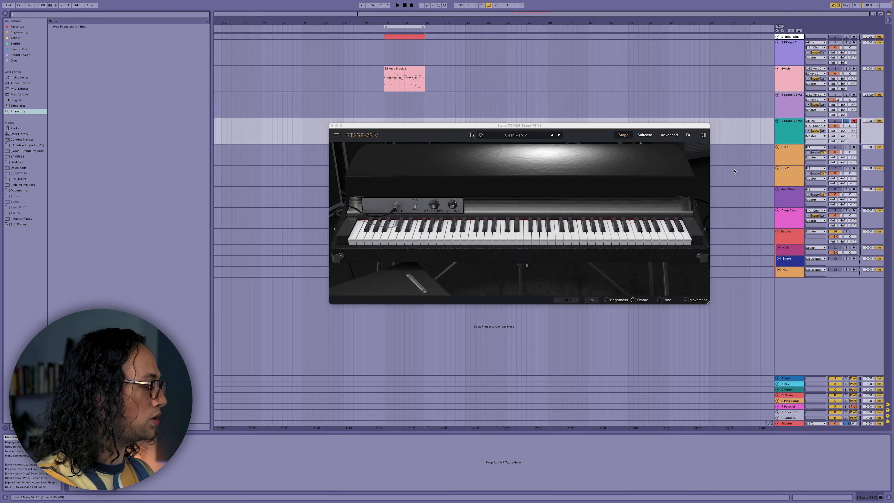
text(chord)
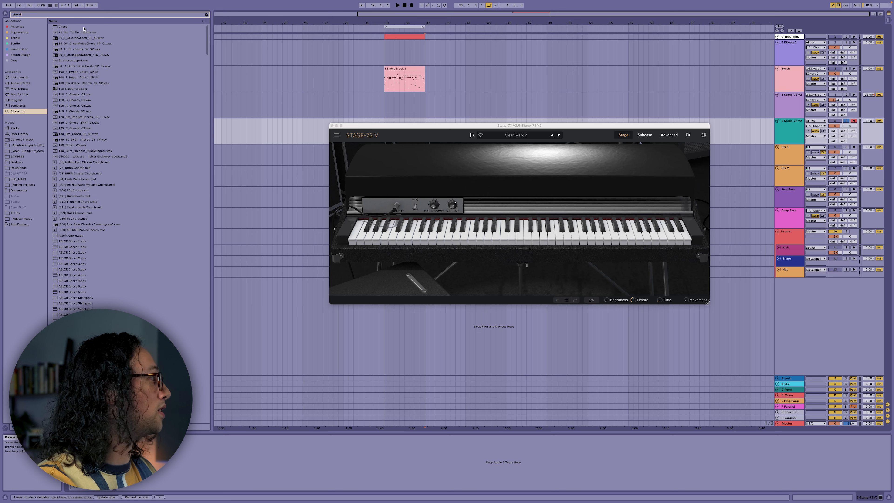
key(Down)
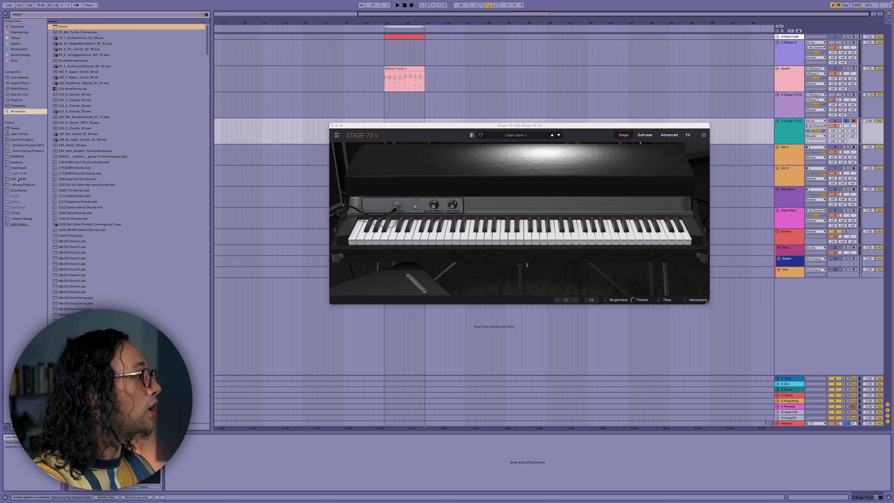
click(20, 88)
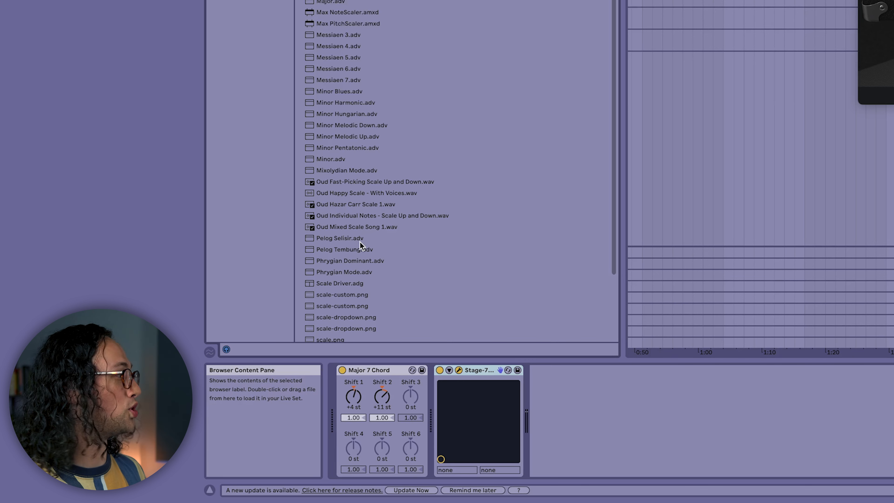
Insert the Major preset of the Scale MIDI effect between the Major 7 Chord device and the Stage-73 V.
key(super+f)
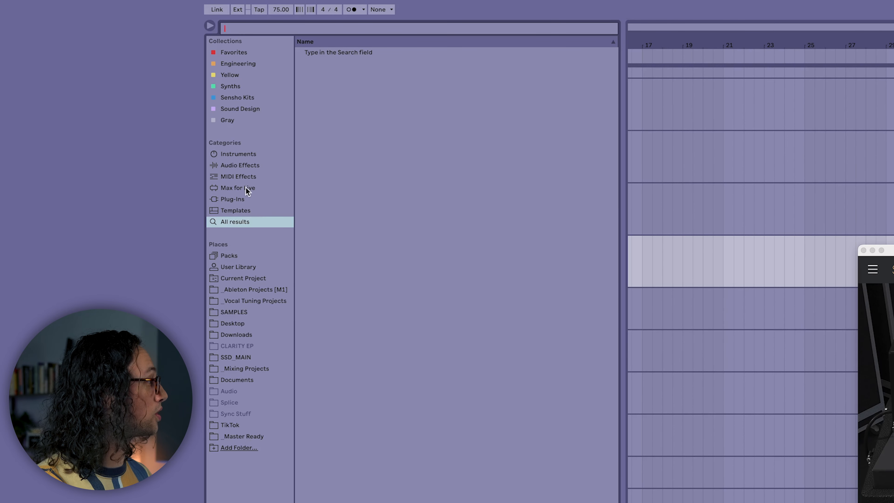
click(246, 189)
click(247, 176)
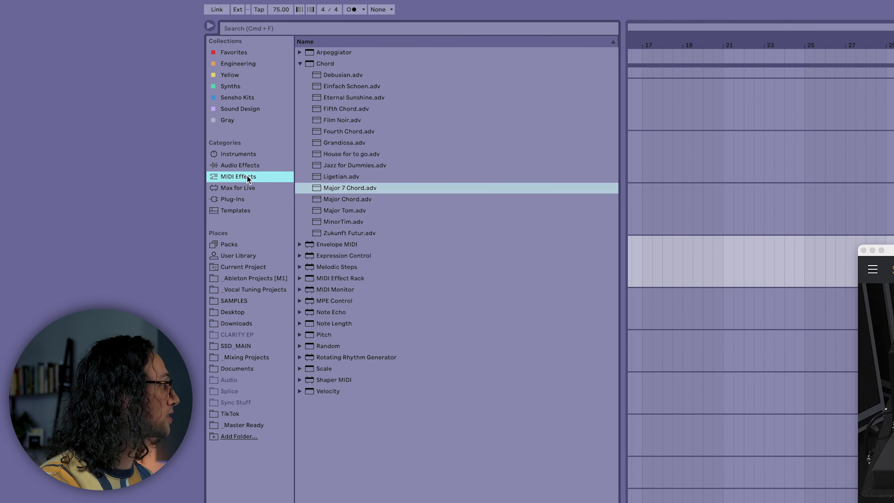
click(299, 64)
click(300, 199)
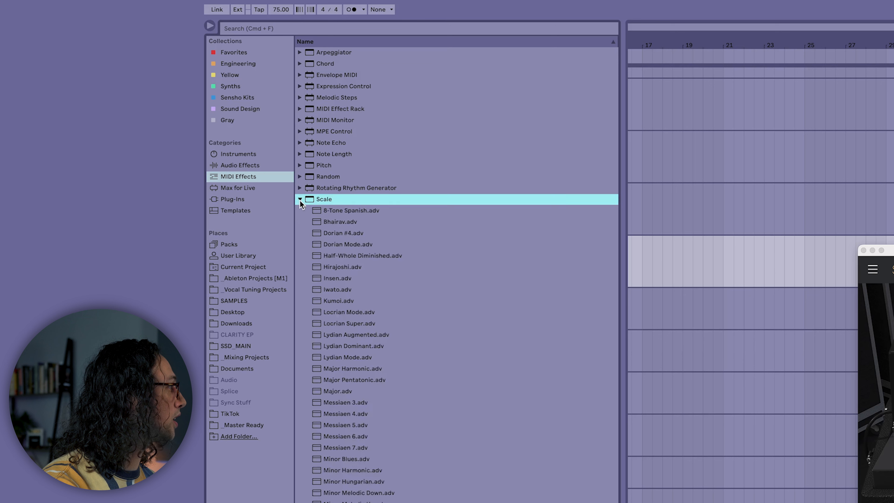
drag(335, 391, 331, 501)
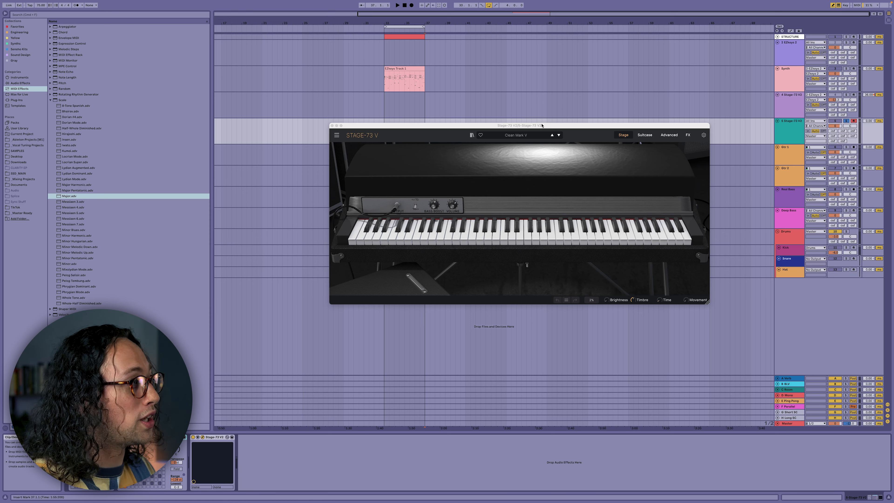
Record a short played phrase into the 5 Stage-73 V2 track in the empty area after the chorus, and select the clip.
click(506, 73)
key(F9)
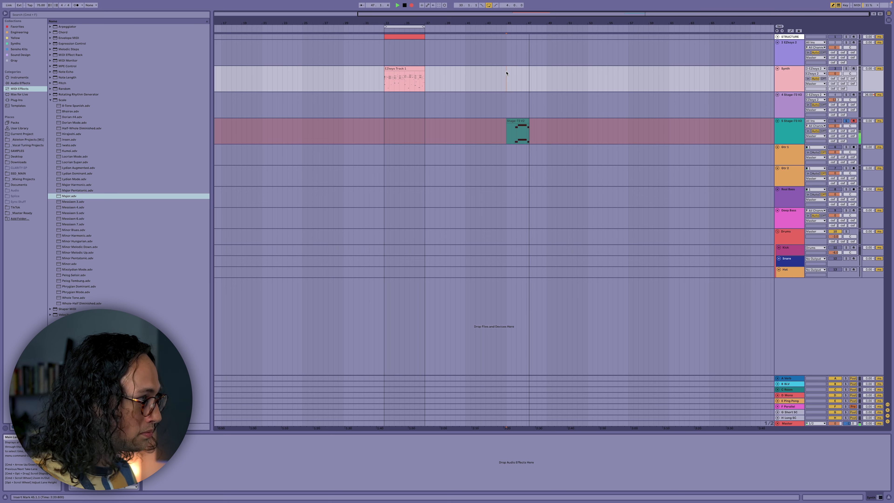
key(space)
click(520, 132)
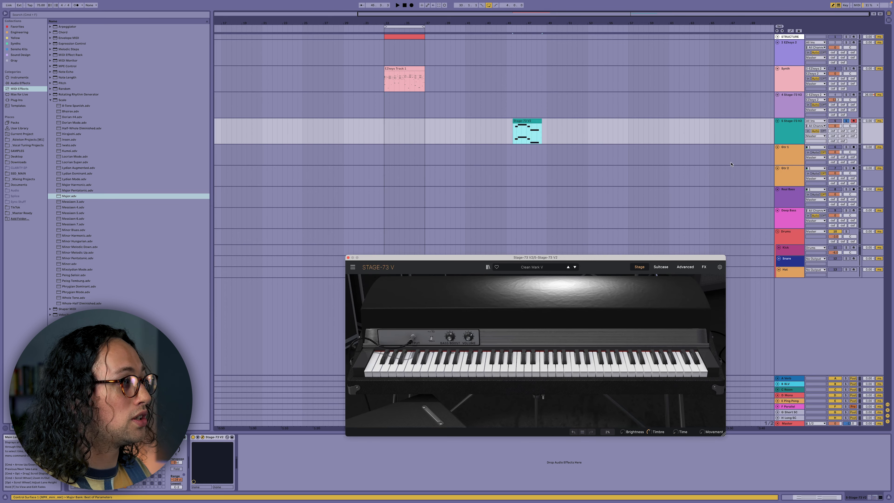
Create a MIDI track that takes its input from 5-Stage-73 V2, arm it and record the generated chords.
key(super+shift+t)
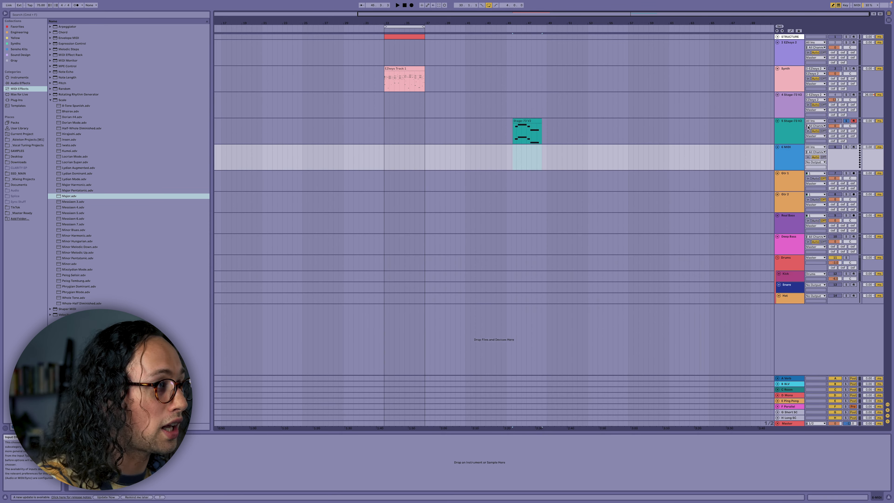
click(815, 147)
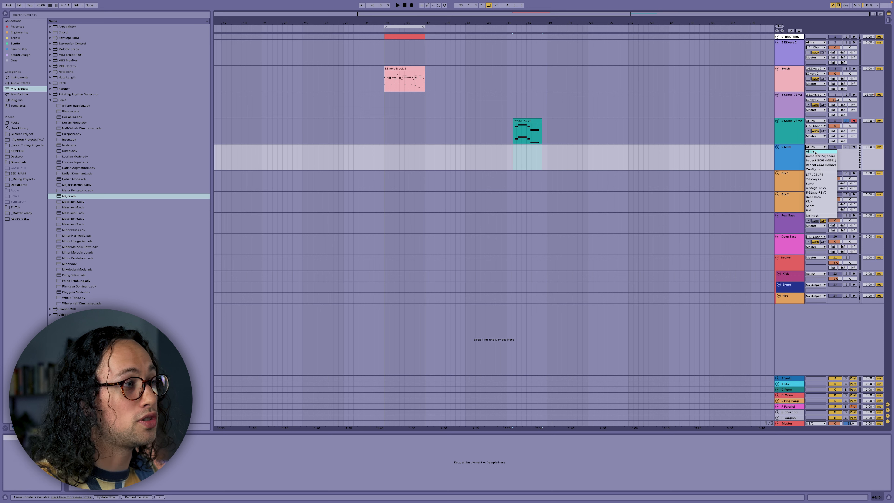
click(820, 191)
click(846, 121)
click(853, 147)
key(F9)
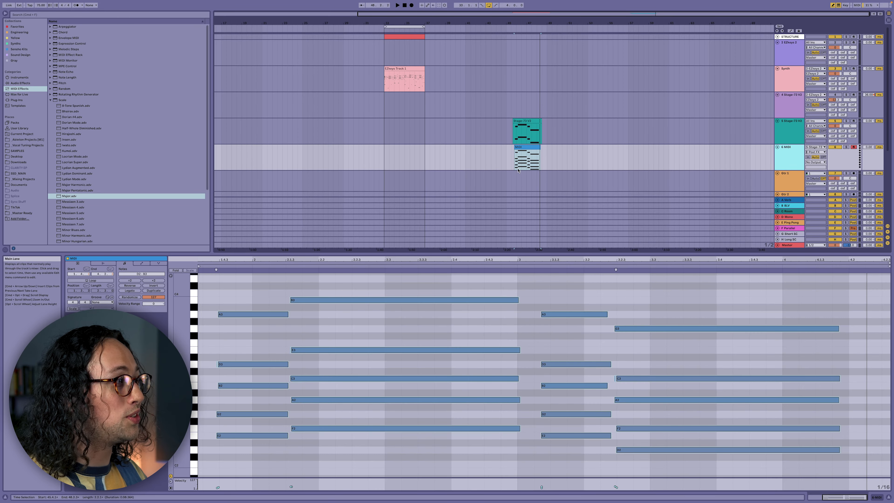
double_click(526, 147)
drag(537, 148, 578, 147)
key(super+z)
key(super+z)
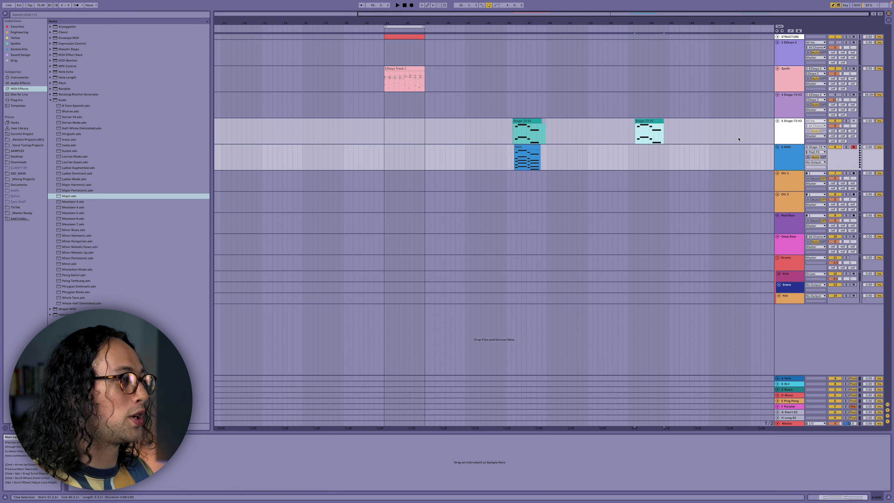
Bounce the frozen Stage-73 V2 clip onto a new audio track and load its audio into Simpler on a new MIDI track.
key(super+t)
drag(651, 125, 653, 153)
click(790, 153)
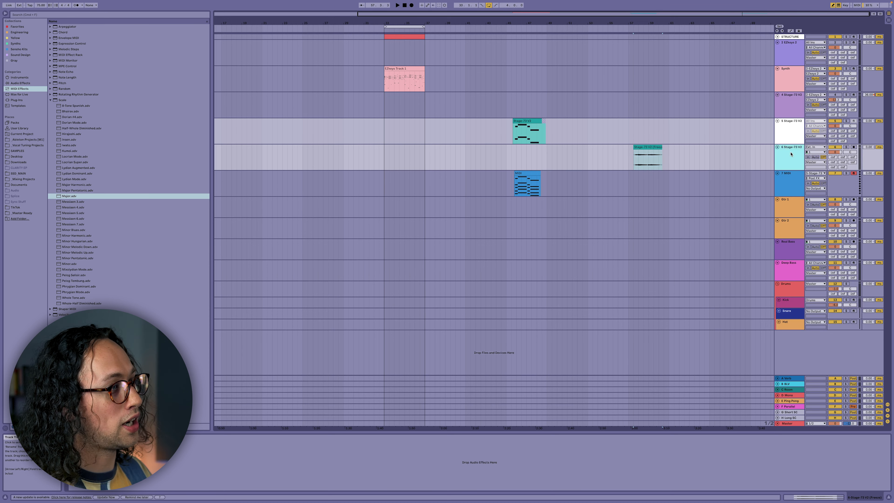
key(super+shift+t)
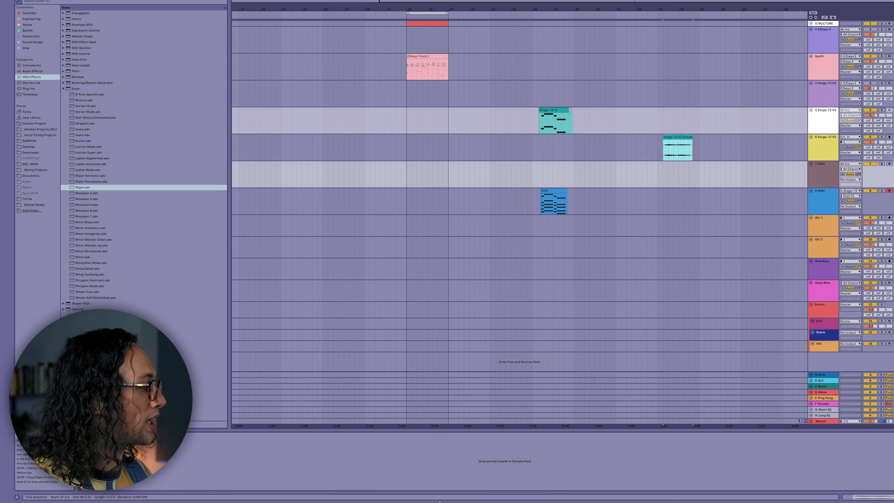
drag(439, 502, 445, 464)
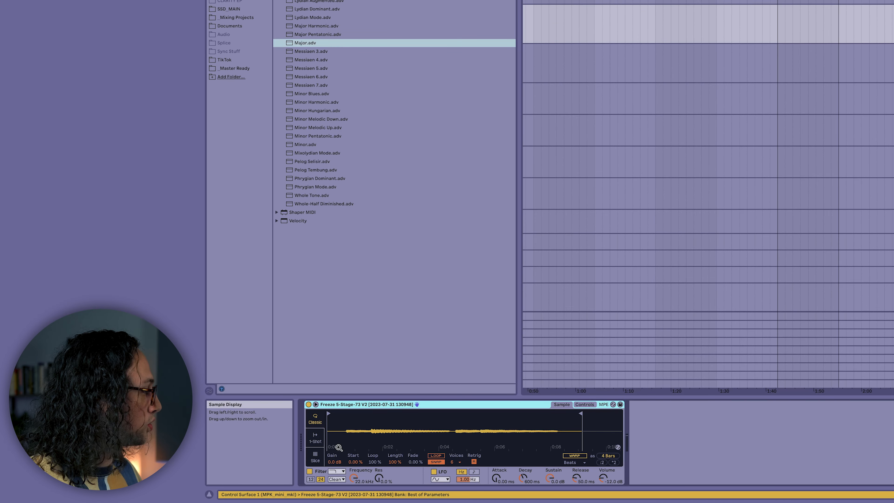
Switch Simpler to Slice mode and adjust the transient slicing sensitivity.
click(315, 458)
drag(407, 462, 407, 472)
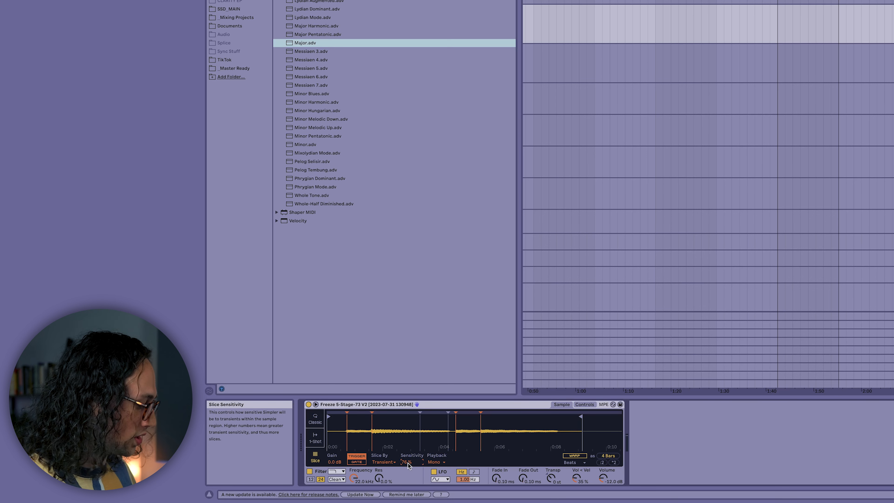